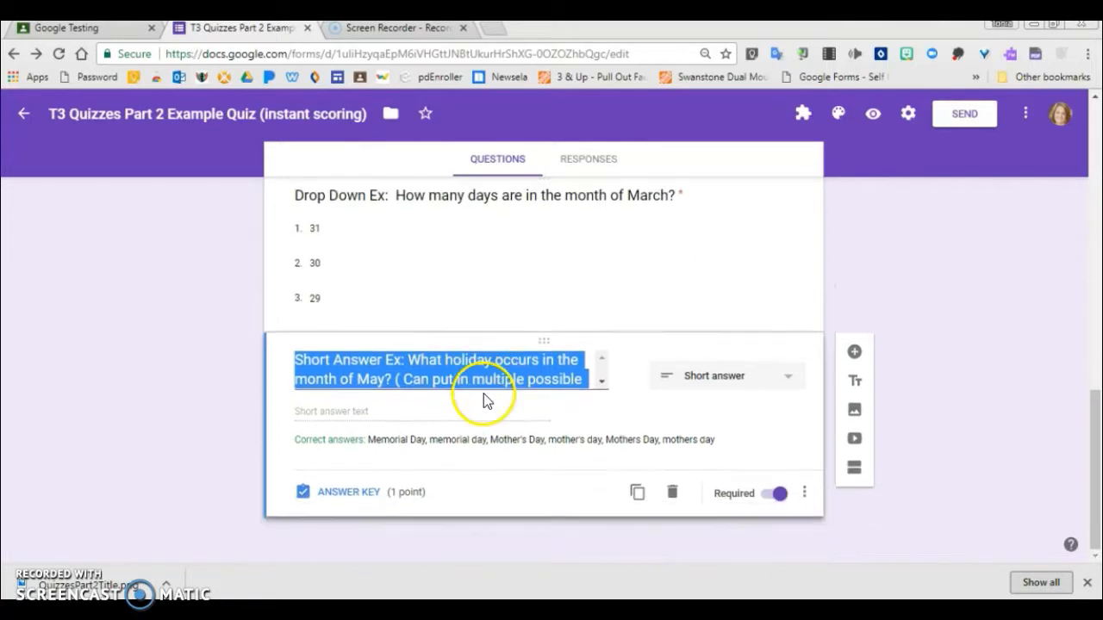
Open the answer key of the short answer question about the May holiday and review its accepted answers and incorrect-answer option
left_click(356, 494)
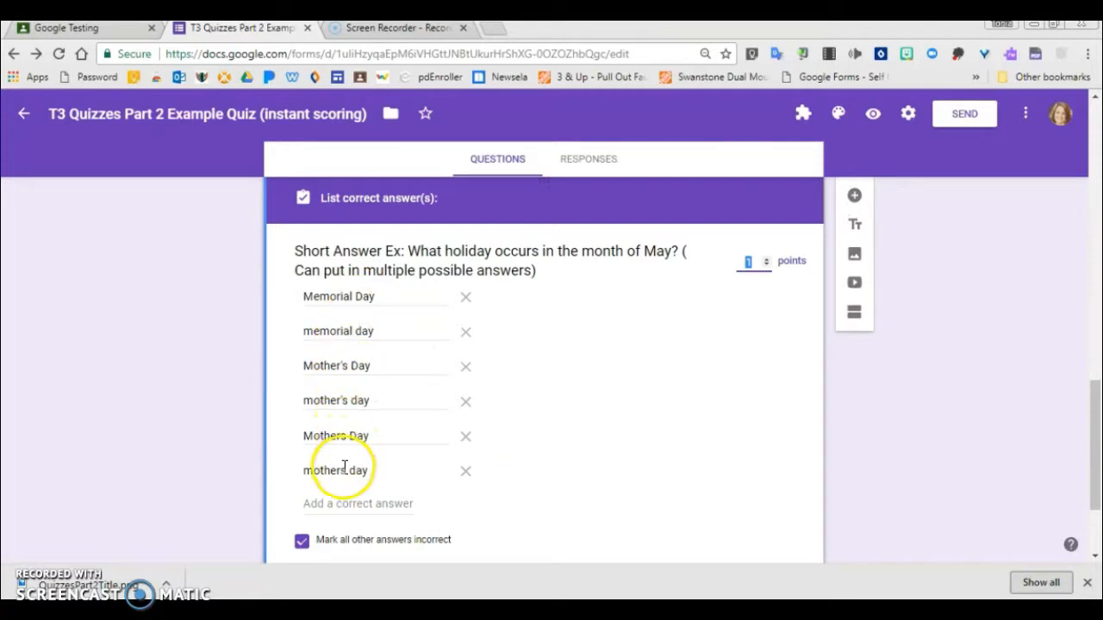
scroll(577, 382, "down", 2)
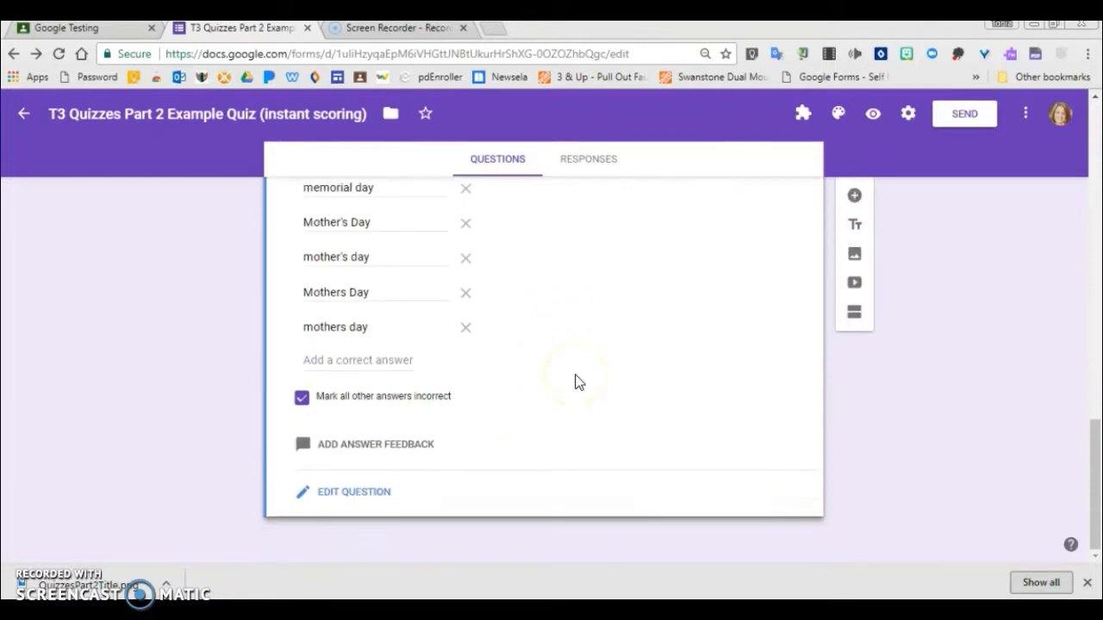
scroll(570, 373, "up", 20)
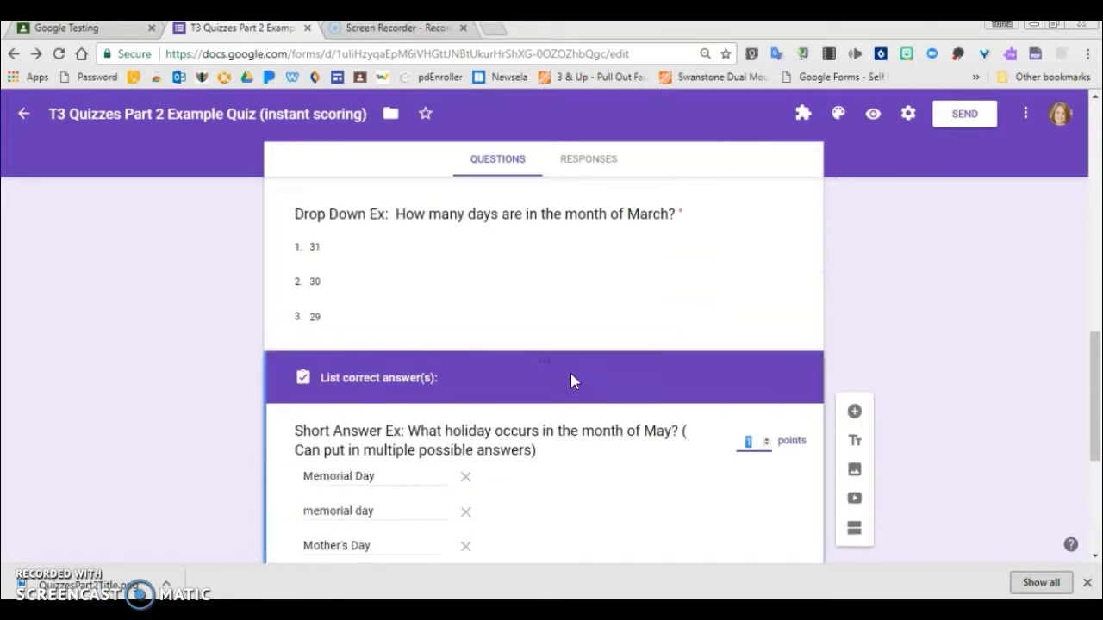
Review the instant scoring form's general and quiz settings, including grade release and what respondents can see, and save them
left_click(908, 114)
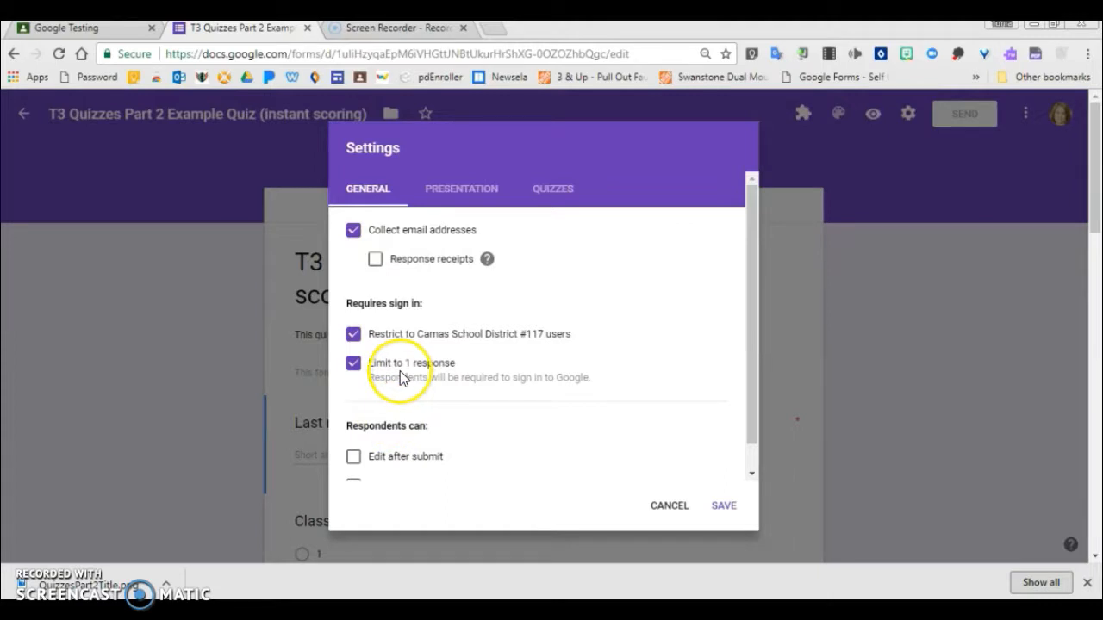
scroll(506, 418, "down", 2)
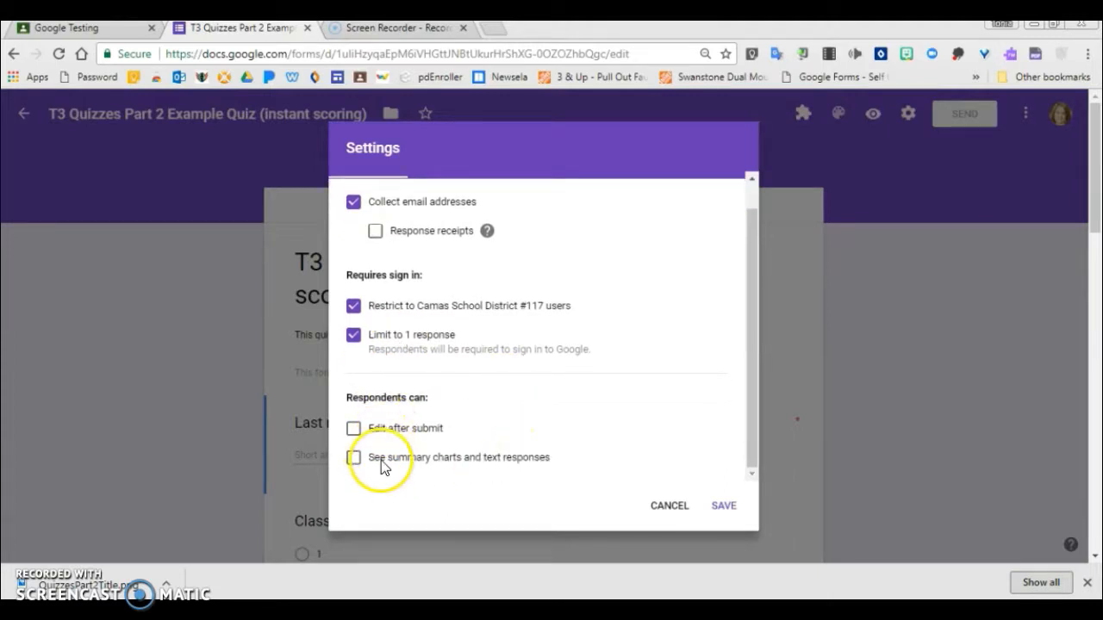
scroll(487, 250, "up", 1)
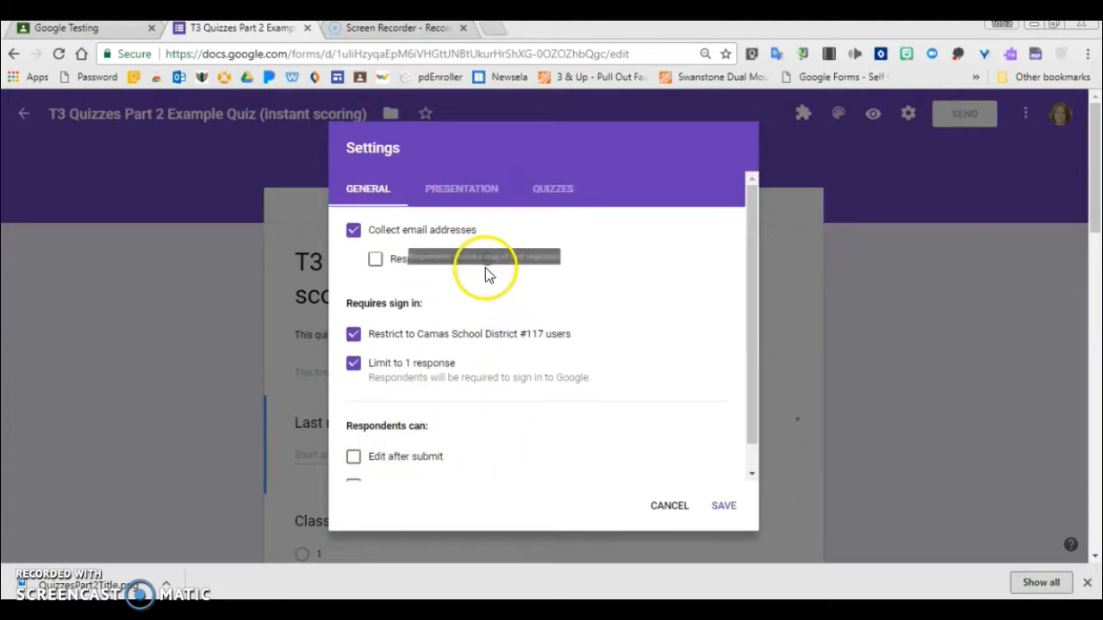
left_click(565, 191)
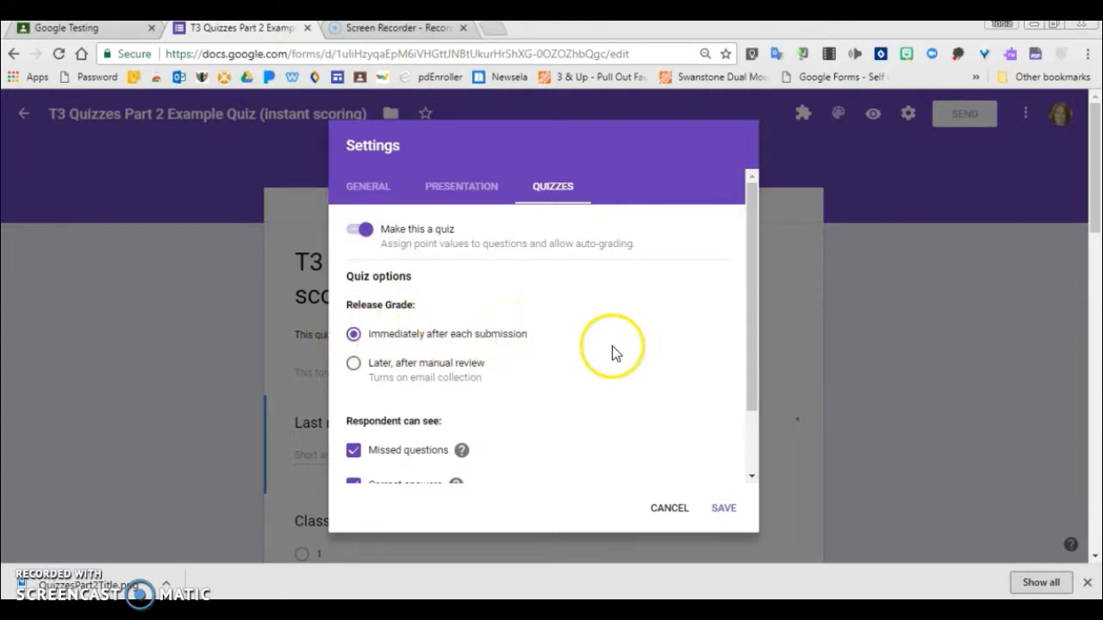
scroll(612, 349, "down", 1)
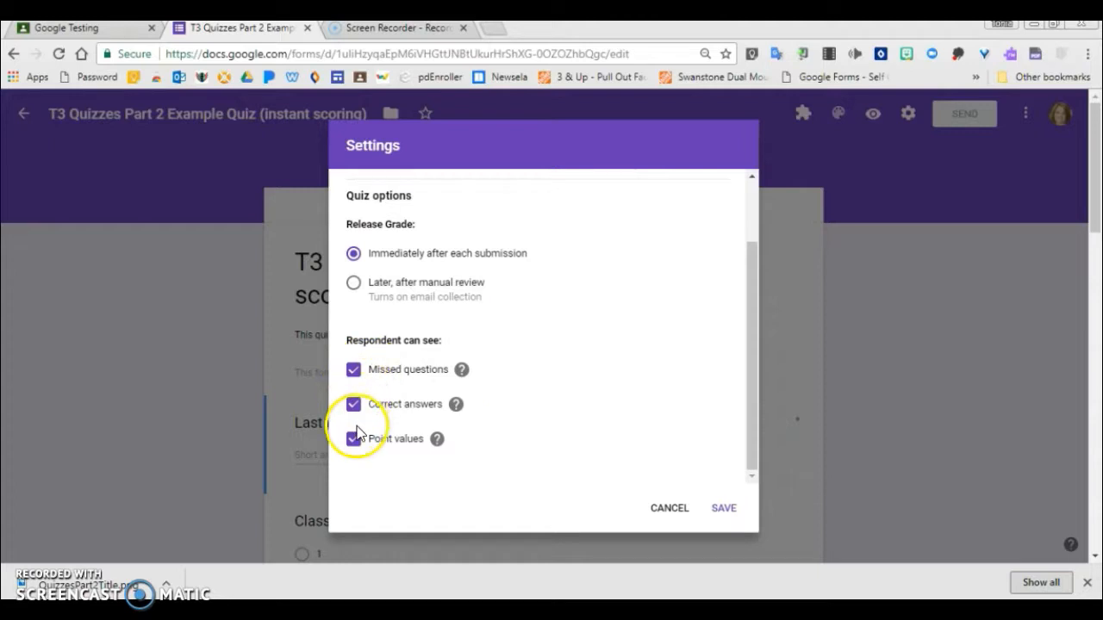
left_click(722, 510)
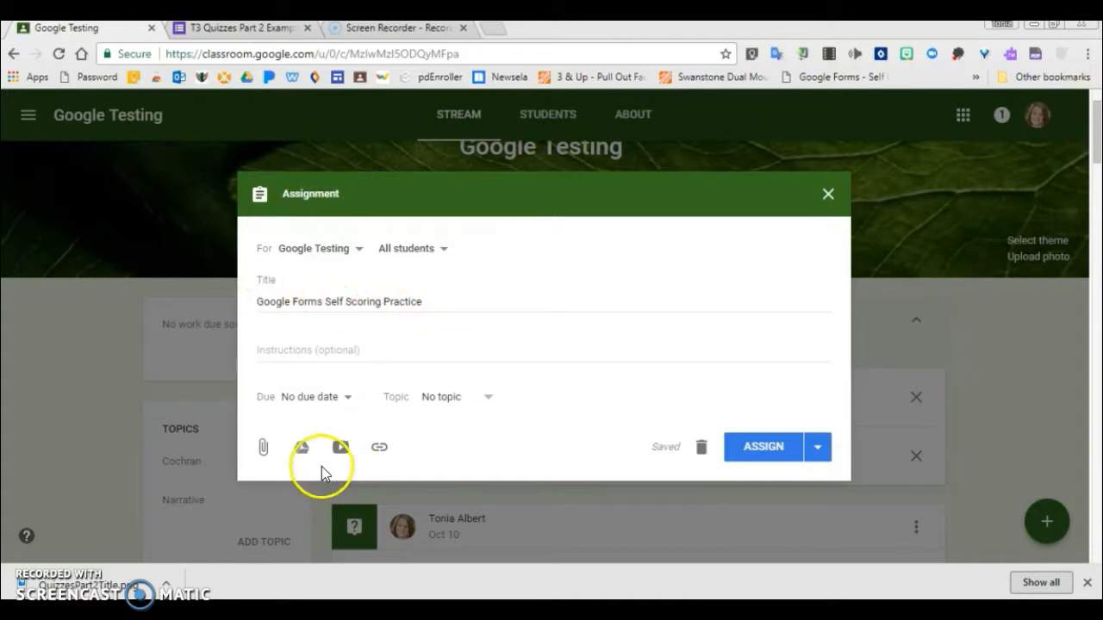
Attach the form "T3 Quizzes Part 2 Example Quiz (instant scoring)" from Google Drive to the Classroom assignment
left_click(301, 448)
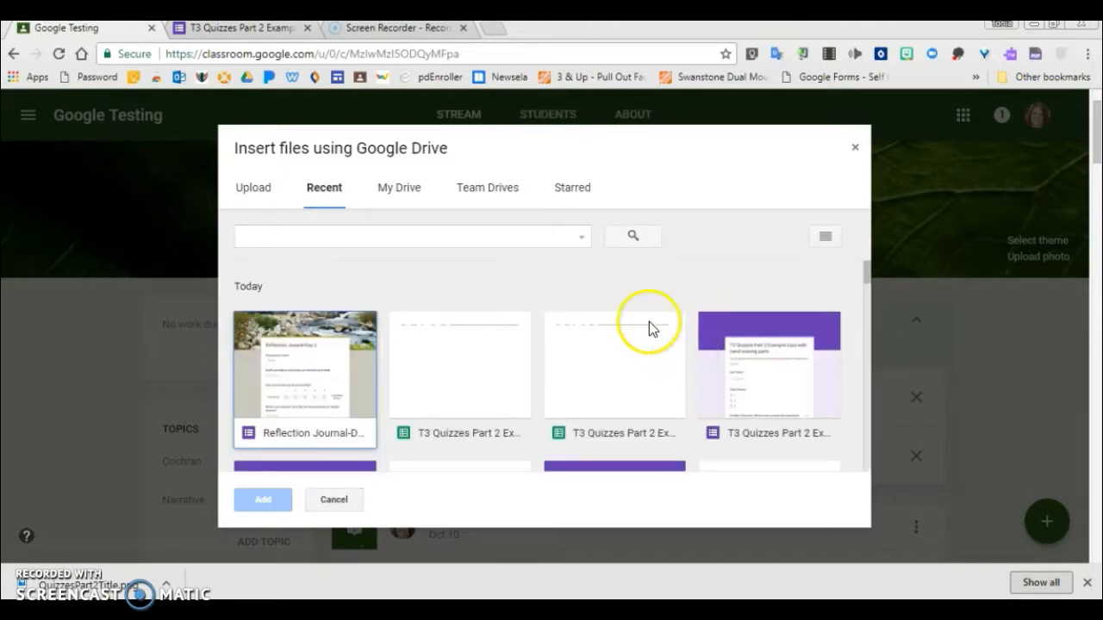
scroll(643, 328, "down", 2)
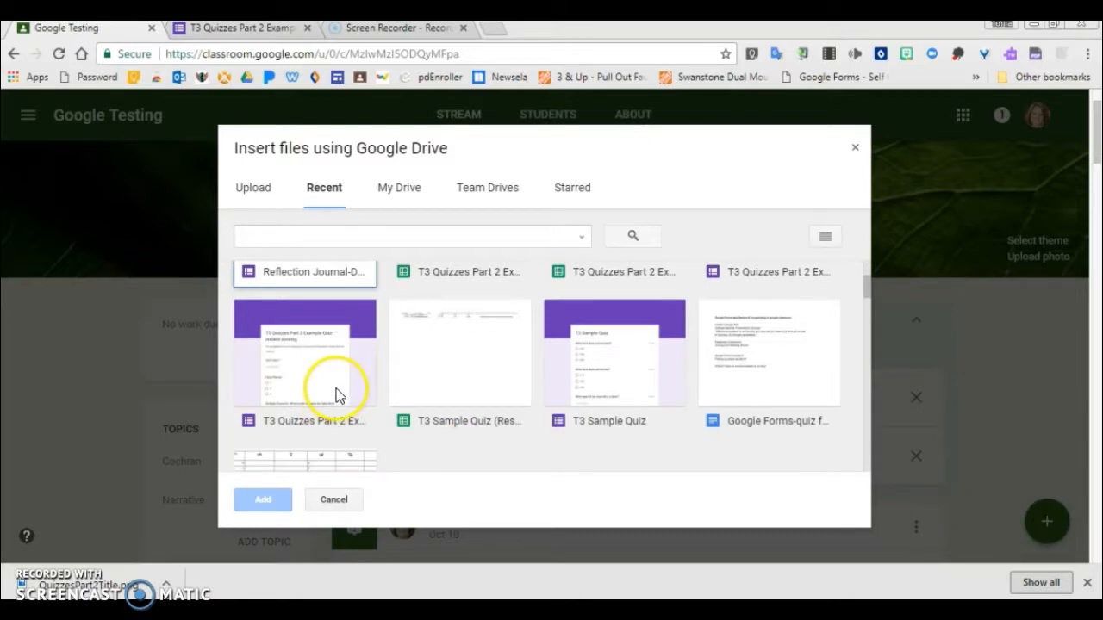
left_click(335, 394)
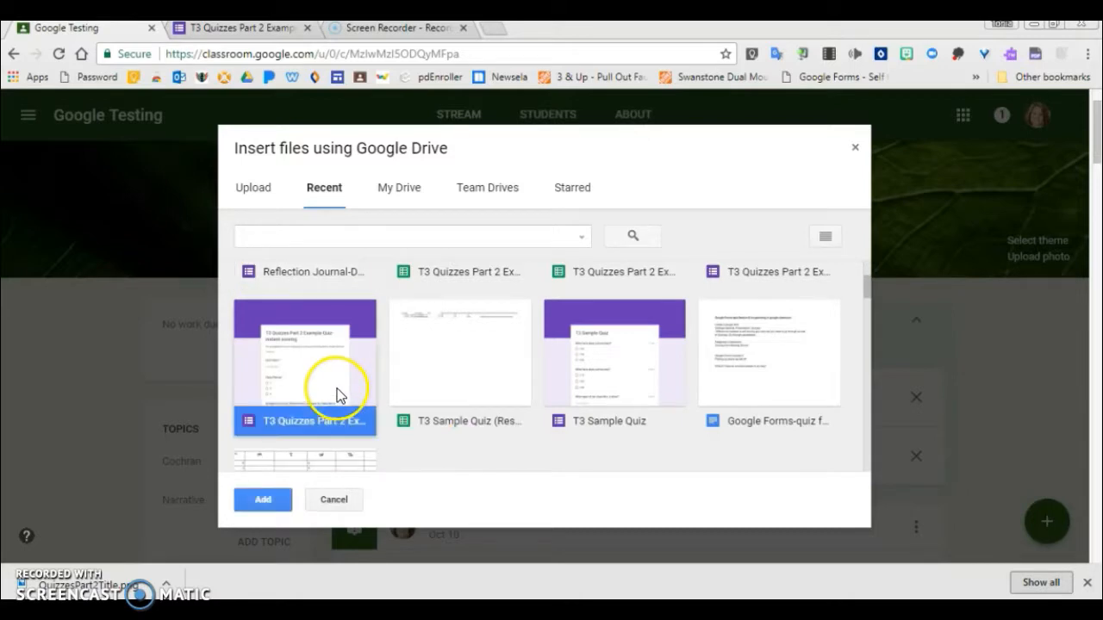
left_click(263, 500)
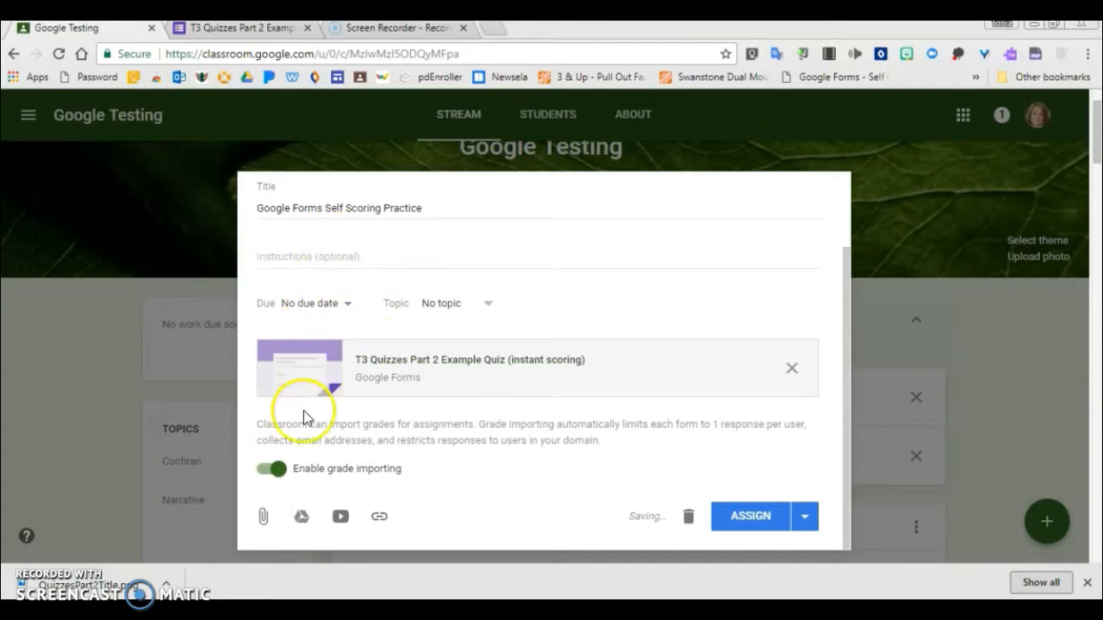
Toggle grade importing off and on again, leaving it enabled, and assign "Google Forms Self Scoring Practice" to the class
left_click(272, 470)
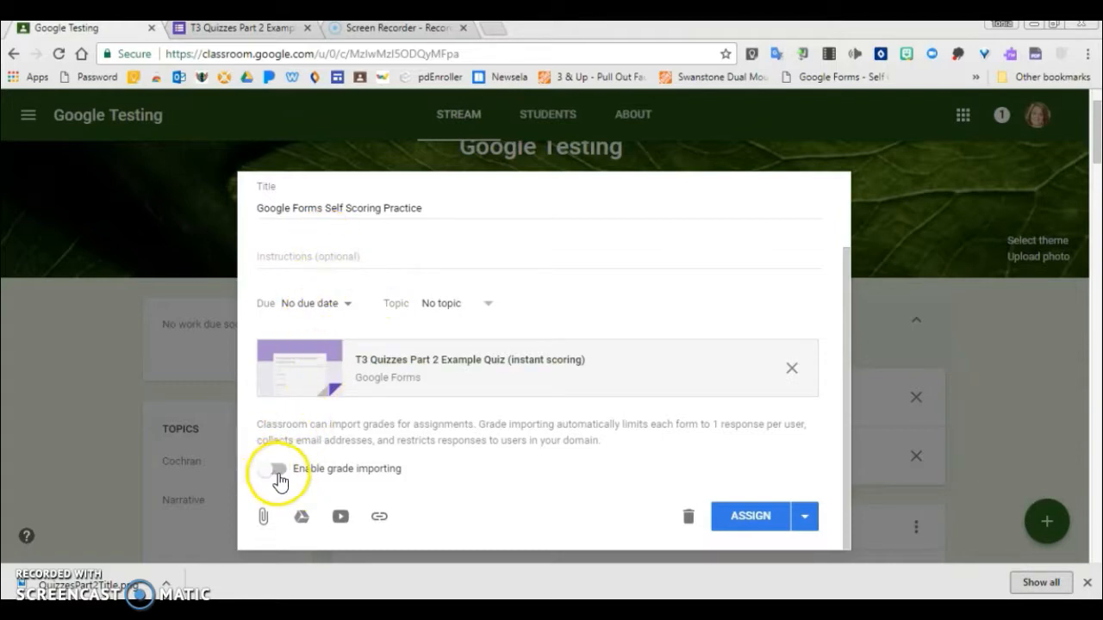
left_click(277, 476)
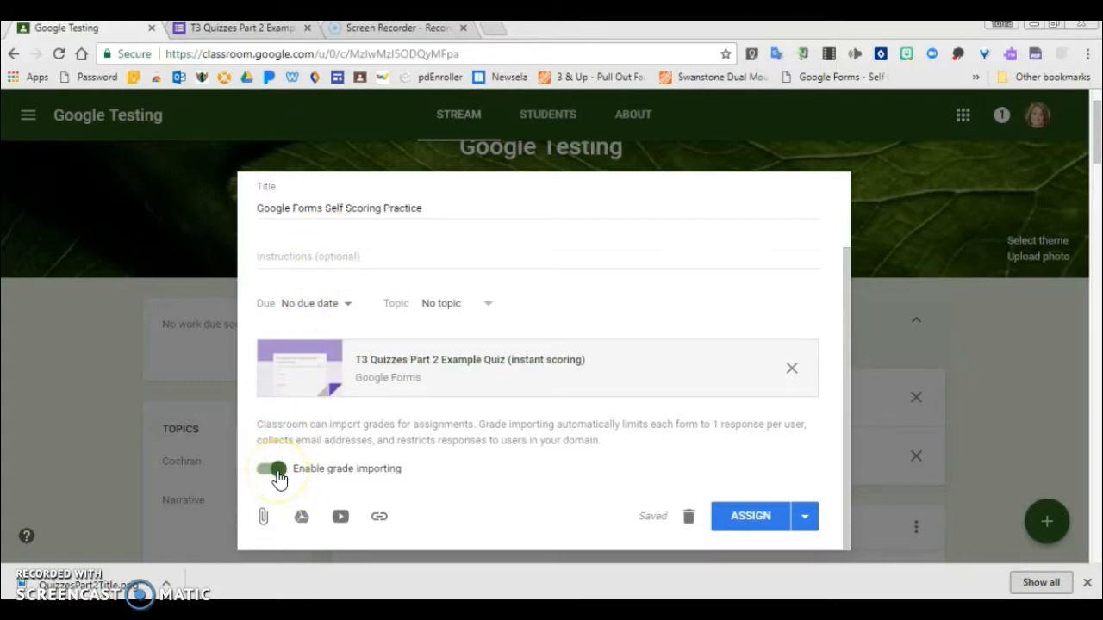
left_click(749, 517)
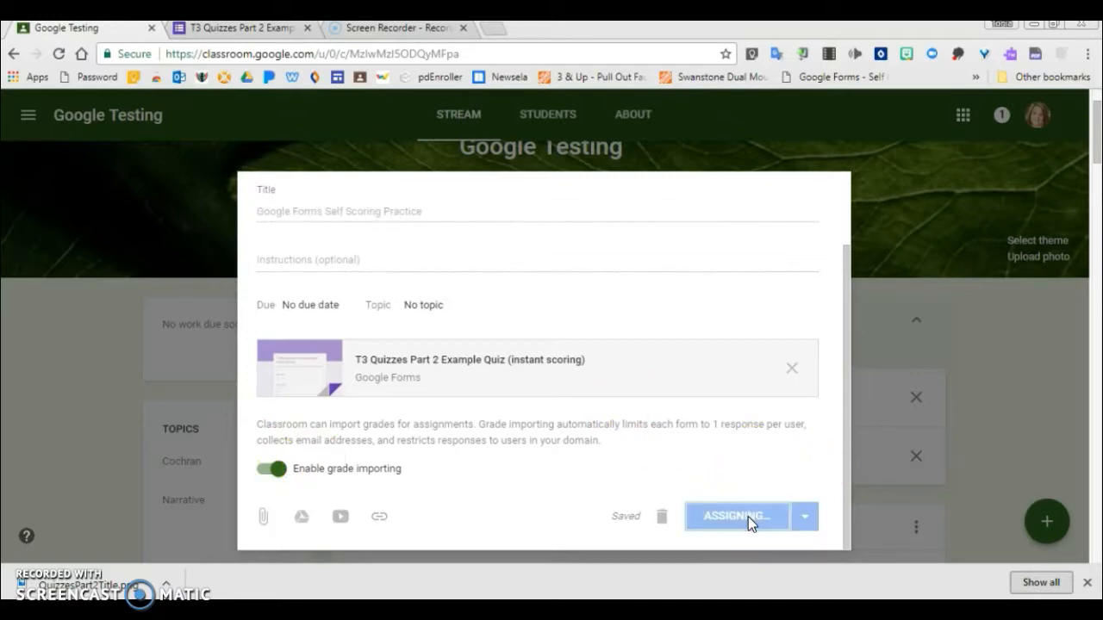
Open the student work for the "Google Forms Self Scoring Practice" assignment and import the quiz grades
scroll(800, 388, "down", 1)
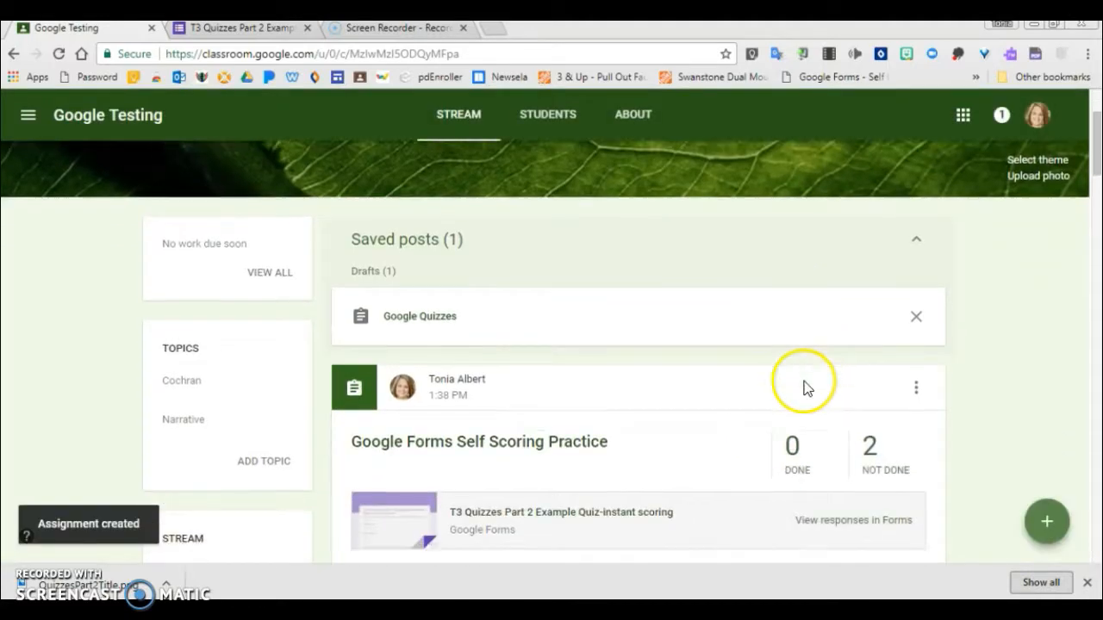
scroll(551, 344, "down", 1)
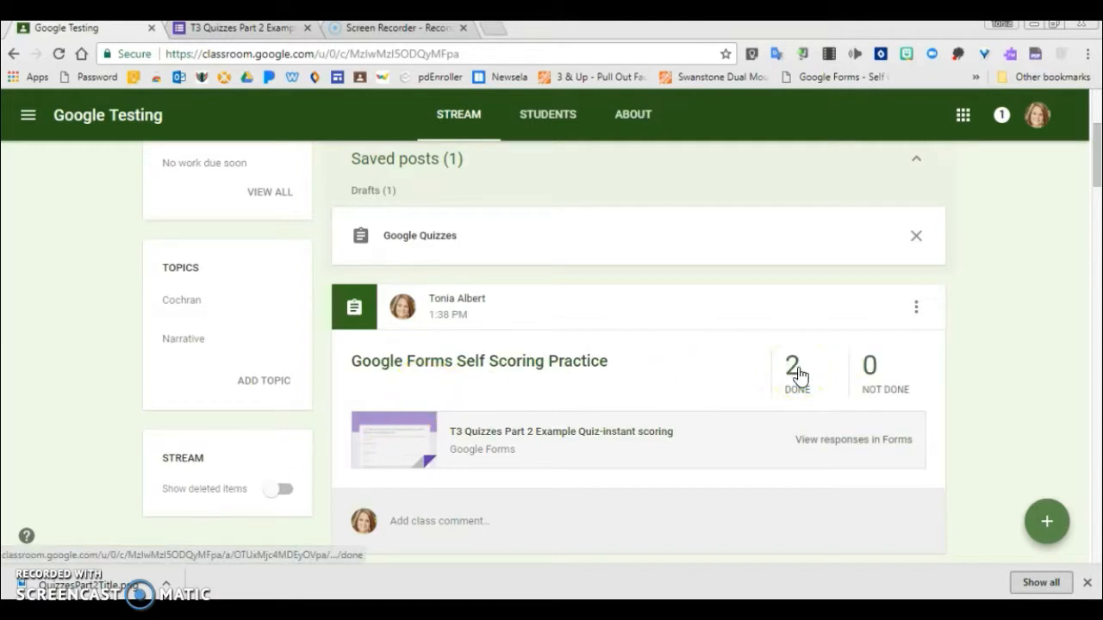
left_click(591, 362)
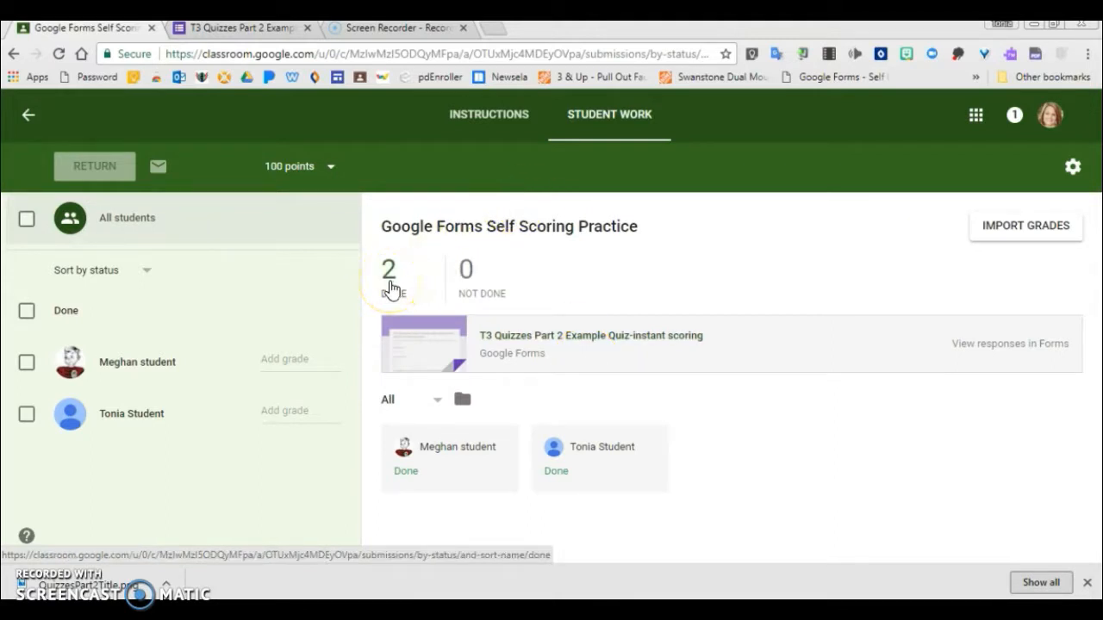
left_click(1061, 234)
left_click(731, 376)
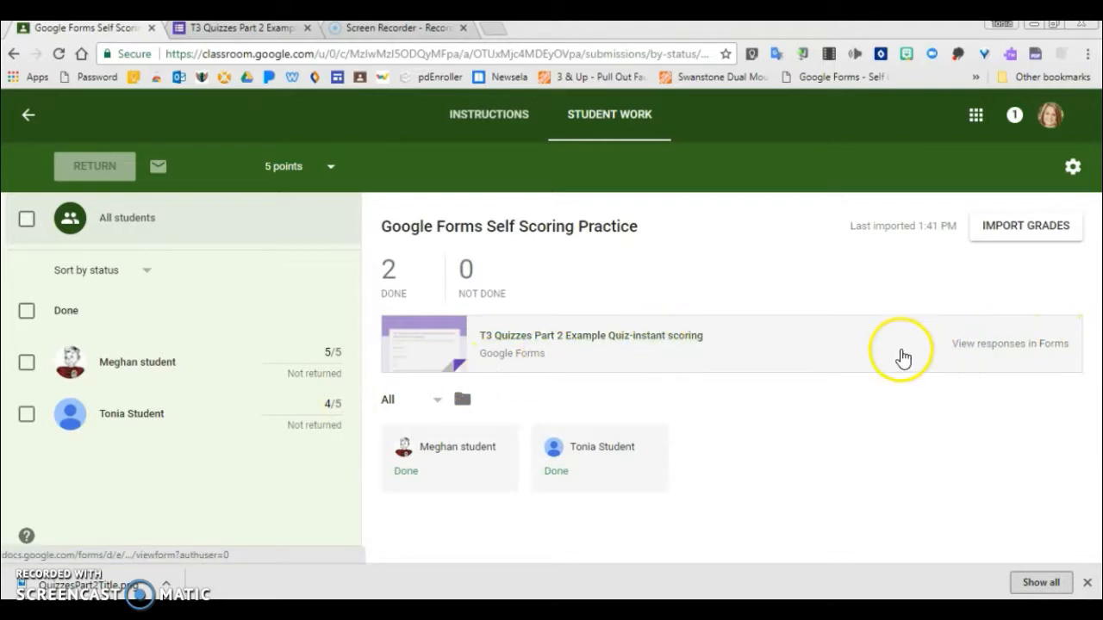
View the assignment's quiz responses in Forms and examine the summary's insights, points distribution and scores
left_click(1029, 346)
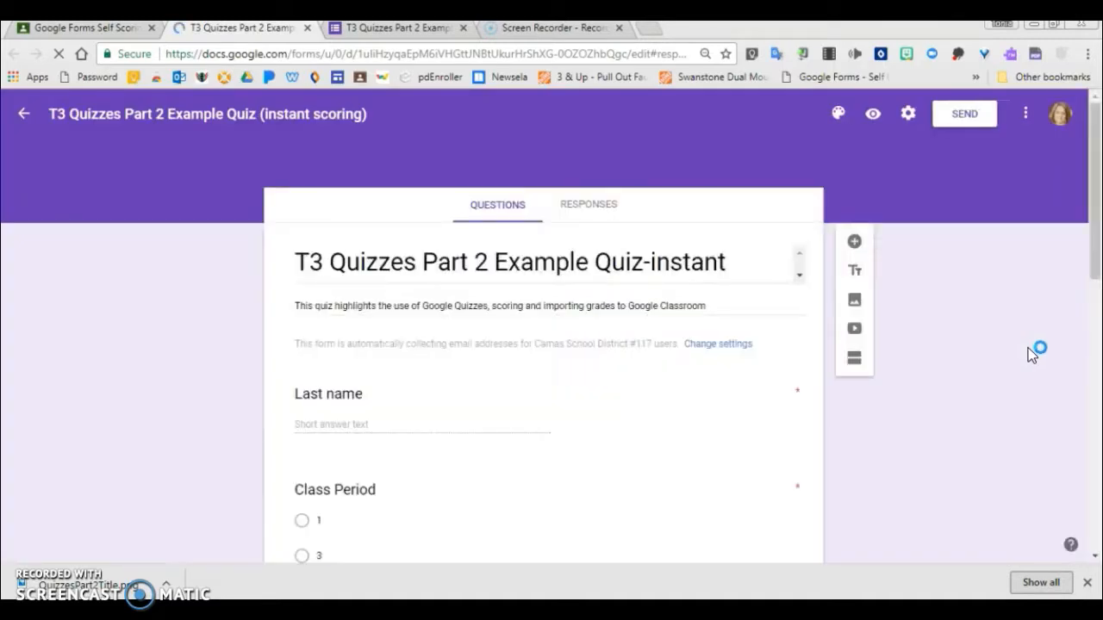
left_click(593, 207)
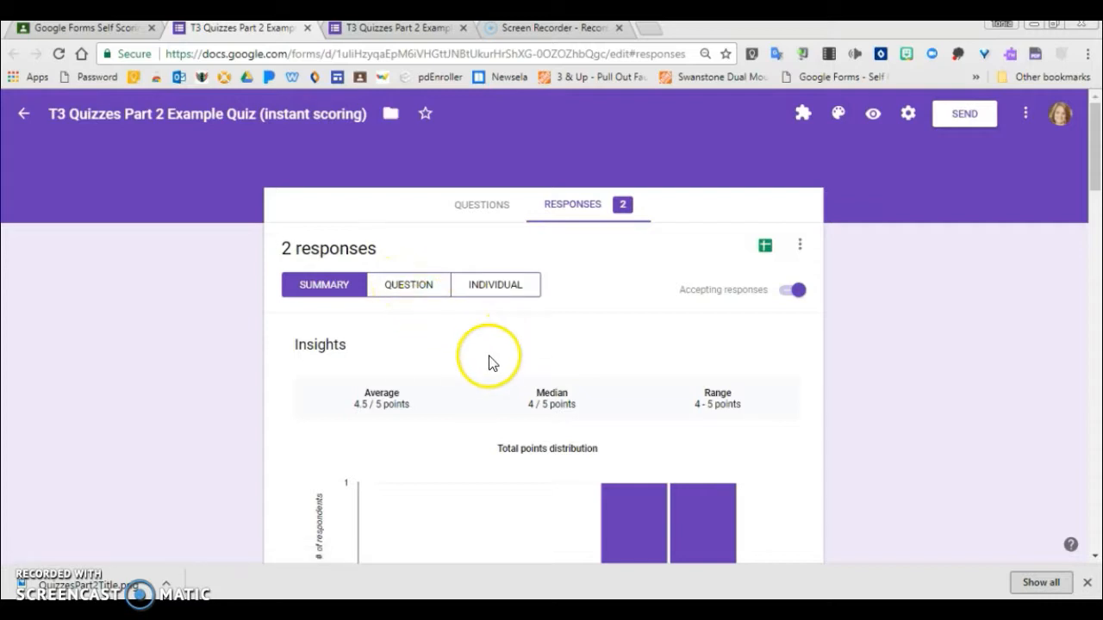
scroll(408, 415, "down", 1)
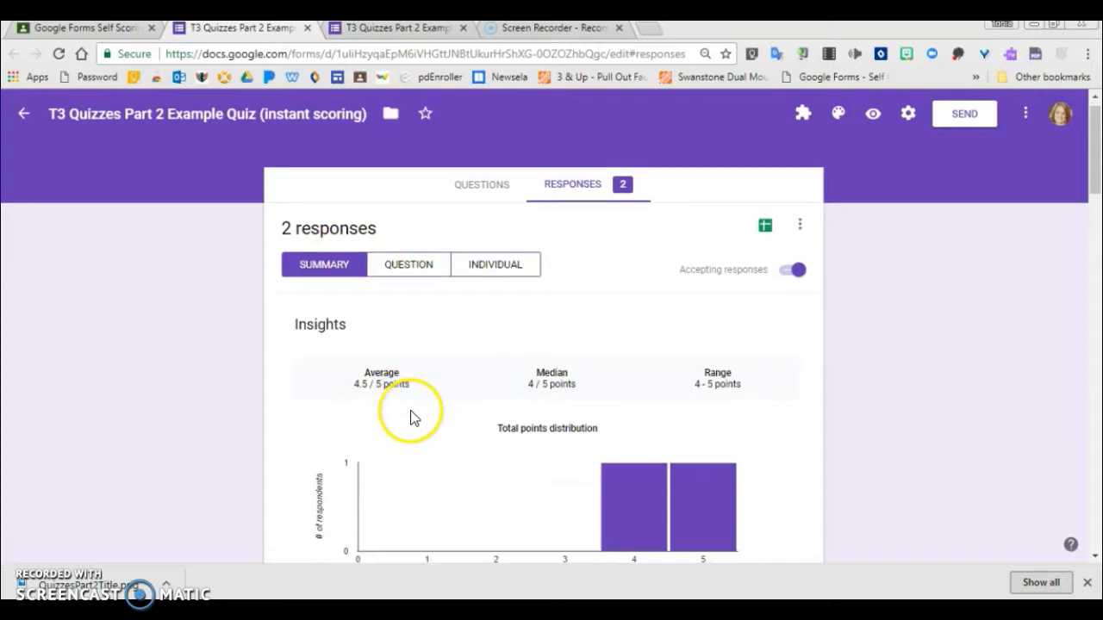
scroll(411, 411, "down", 1)
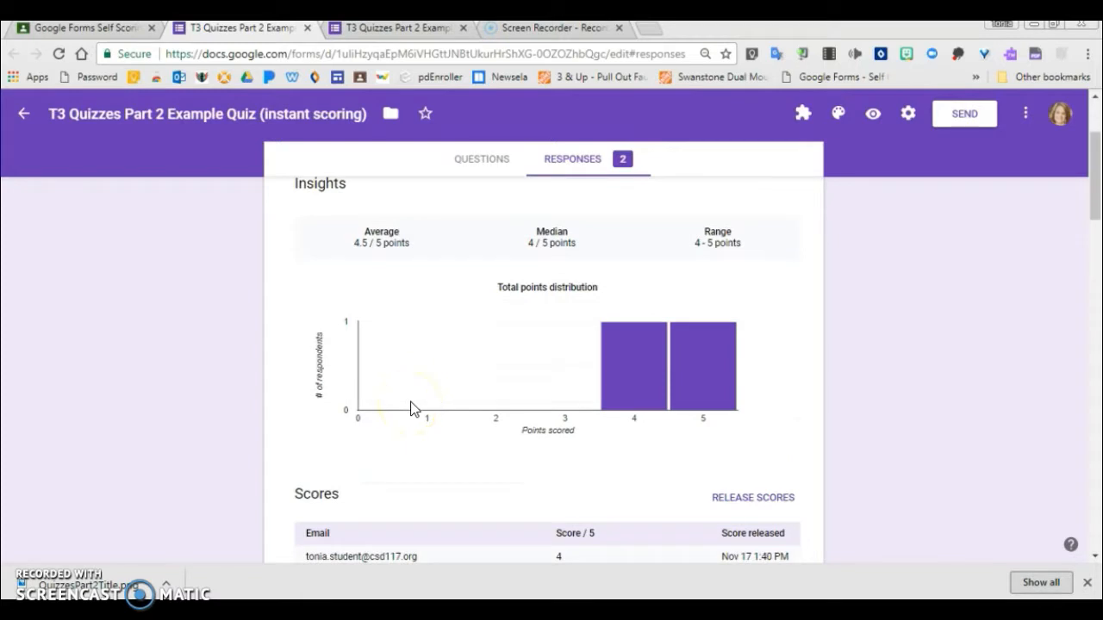
scroll(411, 407, "down", 6)
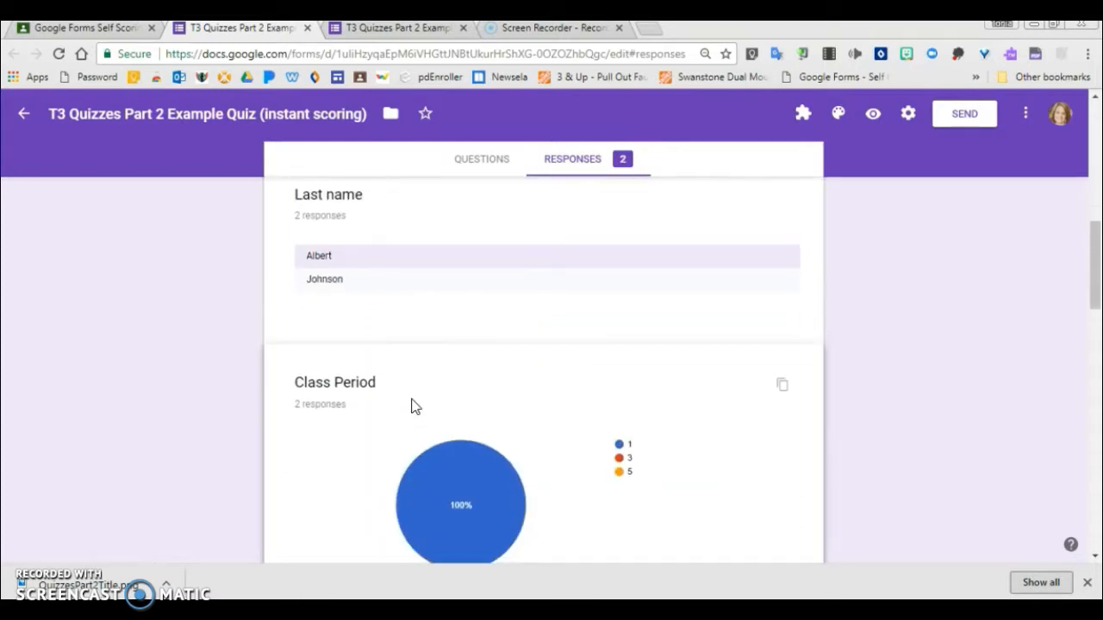
Examine the summarized results of the multiple choice, check box, drop down and short answer questions
scroll(411, 407, "down", 2)
scroll(411, 405, "down", 4)
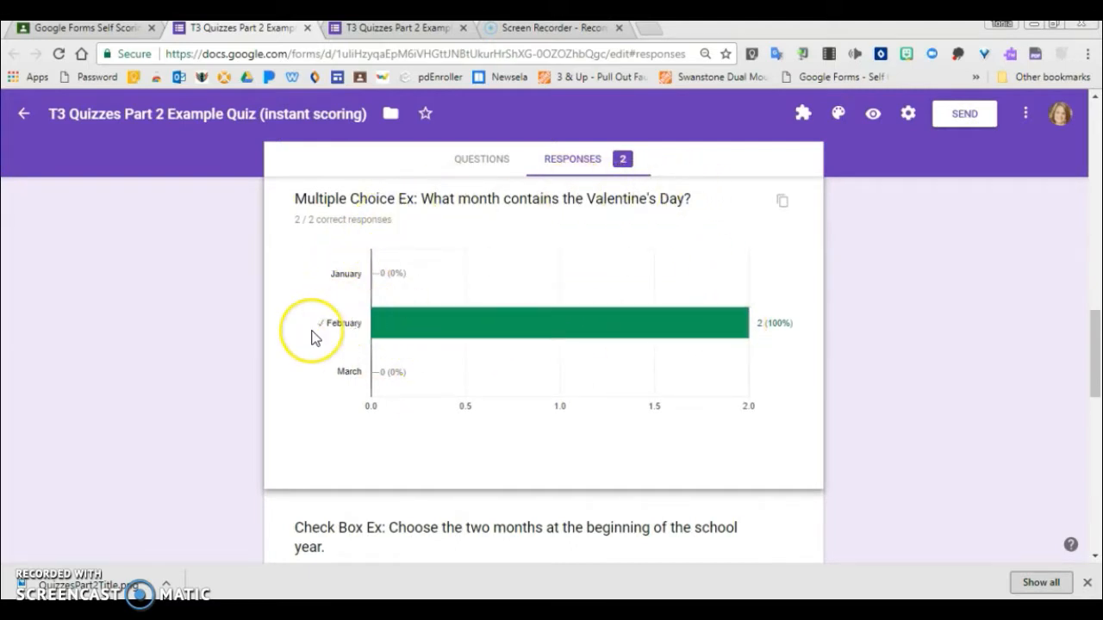
scroll(315, 334, "down", 3)
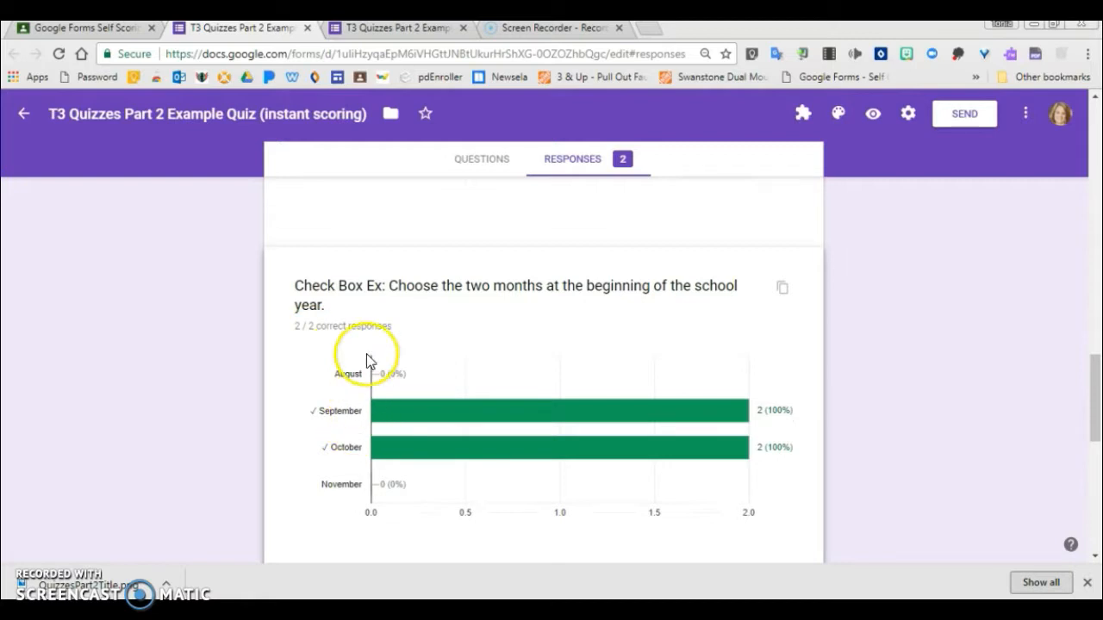
scroll(358, 346, "down", 3)
scroll(358, 346, "down", 1)
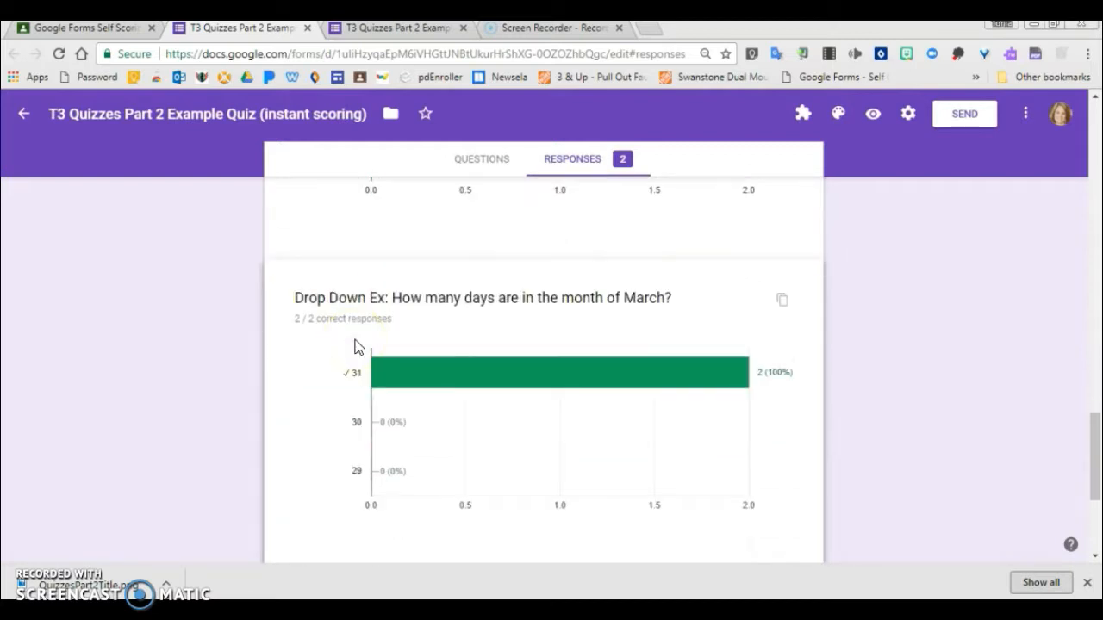
left_click(337, 370)
scroll(339, 370, "down", 1)
scroll(337, 369, "down", 3)
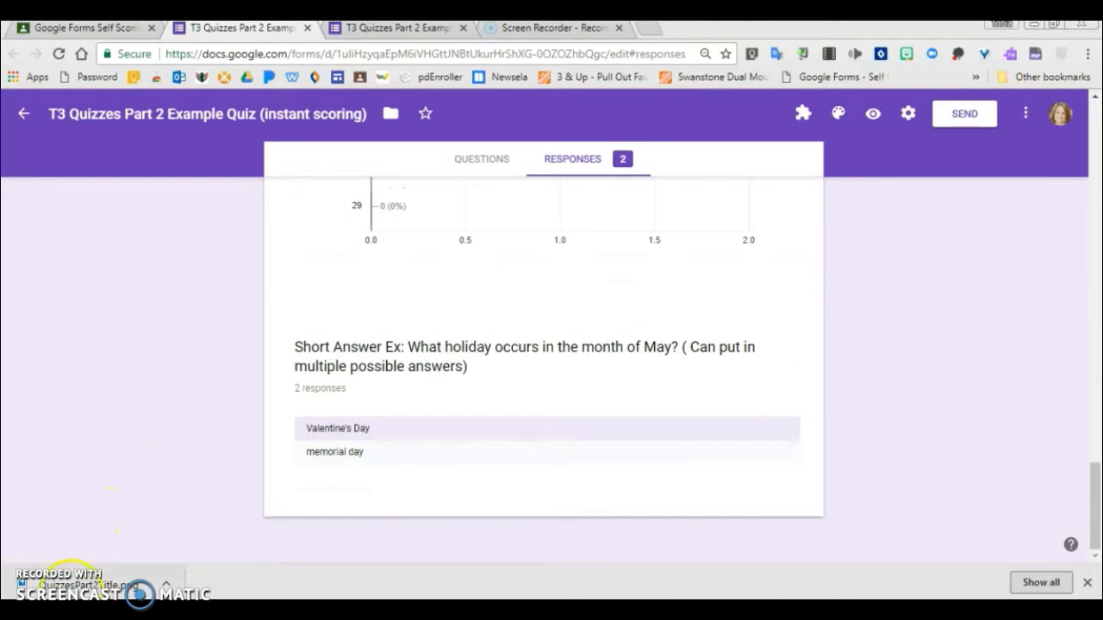
left_click(642, 414)
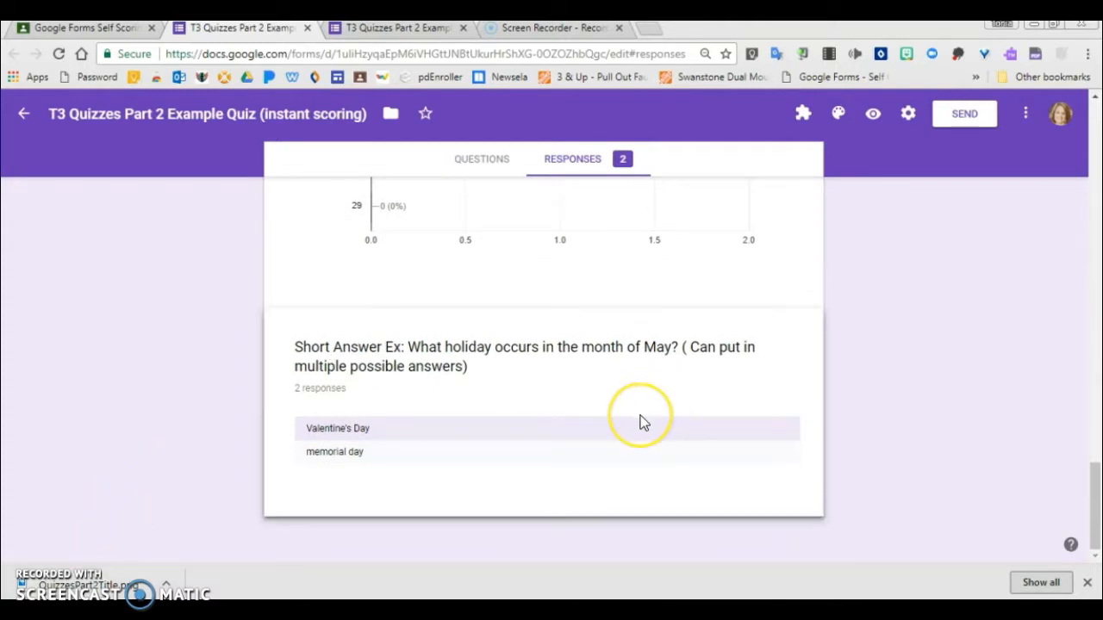
Open the instant scoring quiz's responses in a spreadsheet
scroll(640, 415, "up", 15)
scroll(635, 418, "up", 15)
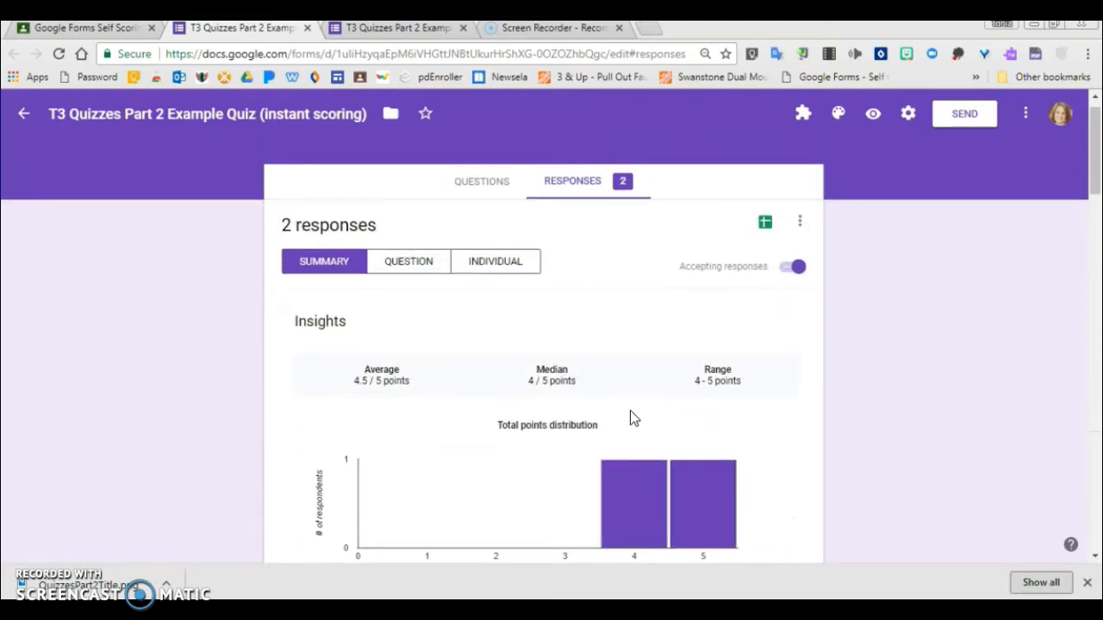
scroll(633, 417, "up", 1)
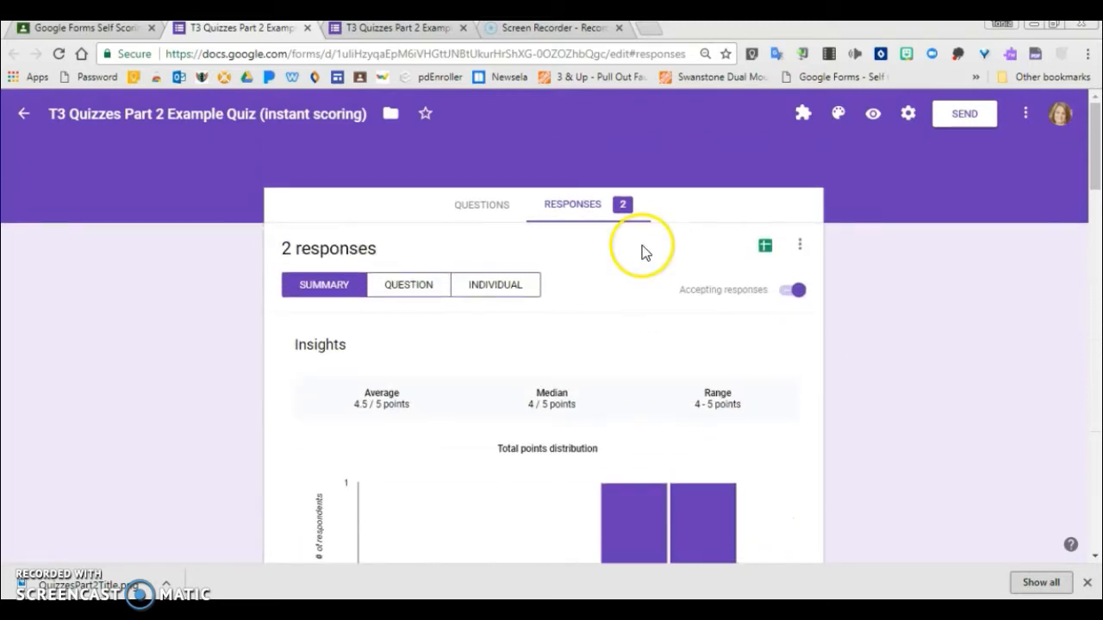
left_click(765, 248)
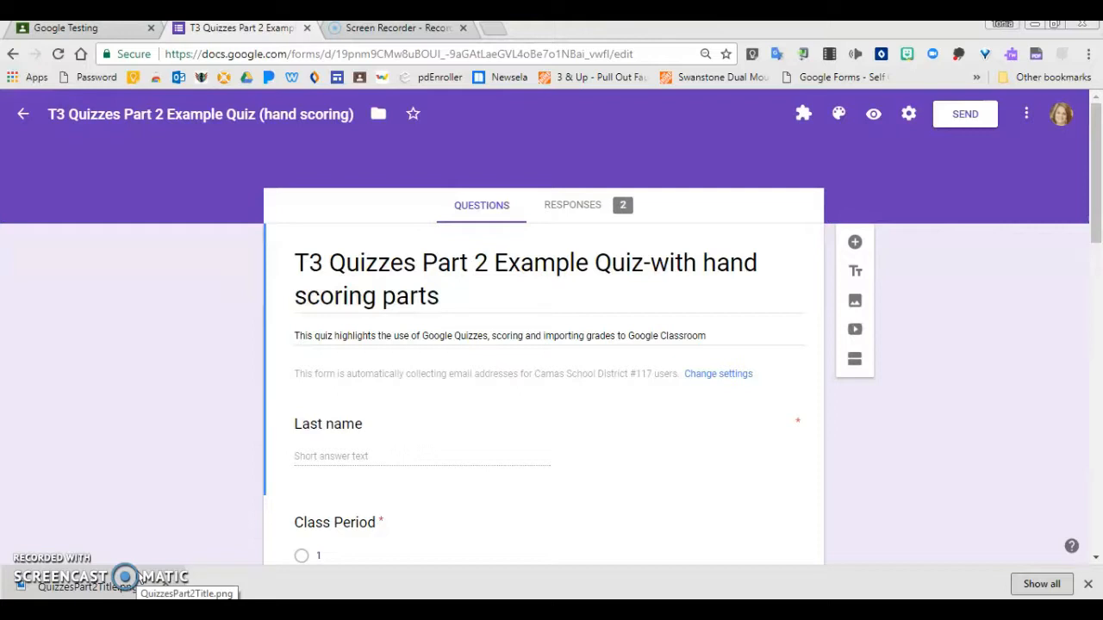
Review the hand scoring quiz's settings and save them with grades released "Later, after manual review"
left_click(909, 116)
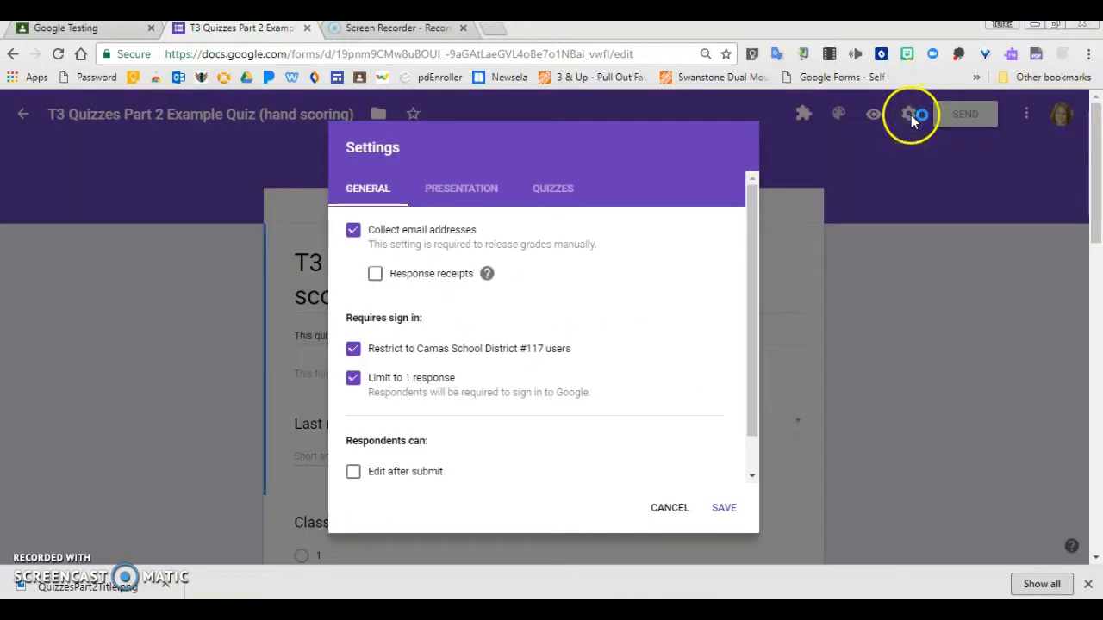
left_click(545, 214)
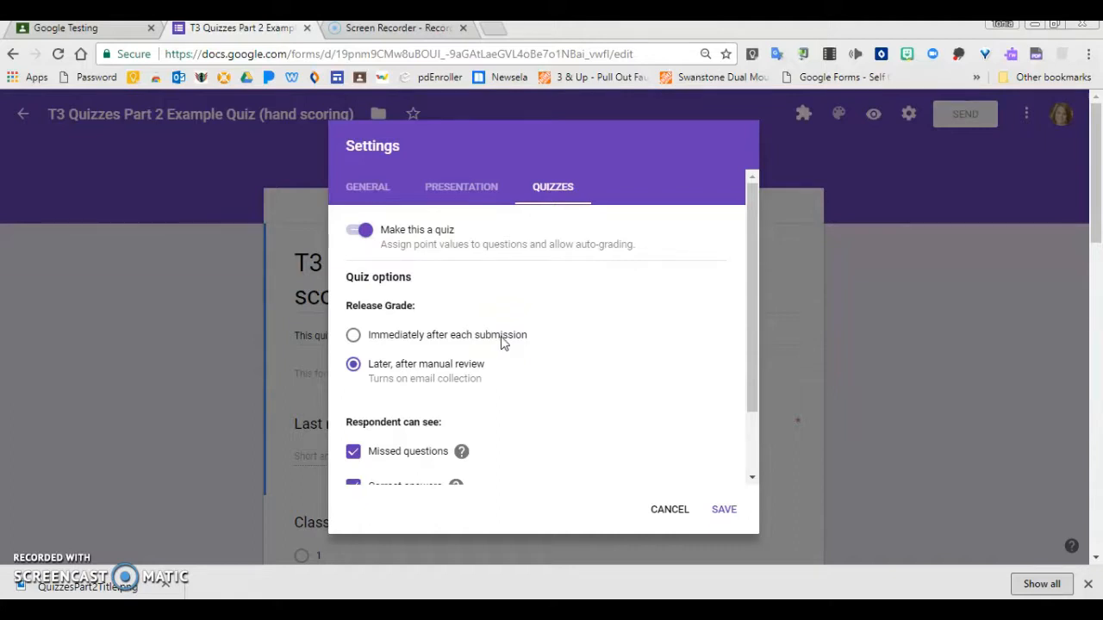
left_click(724, 510)
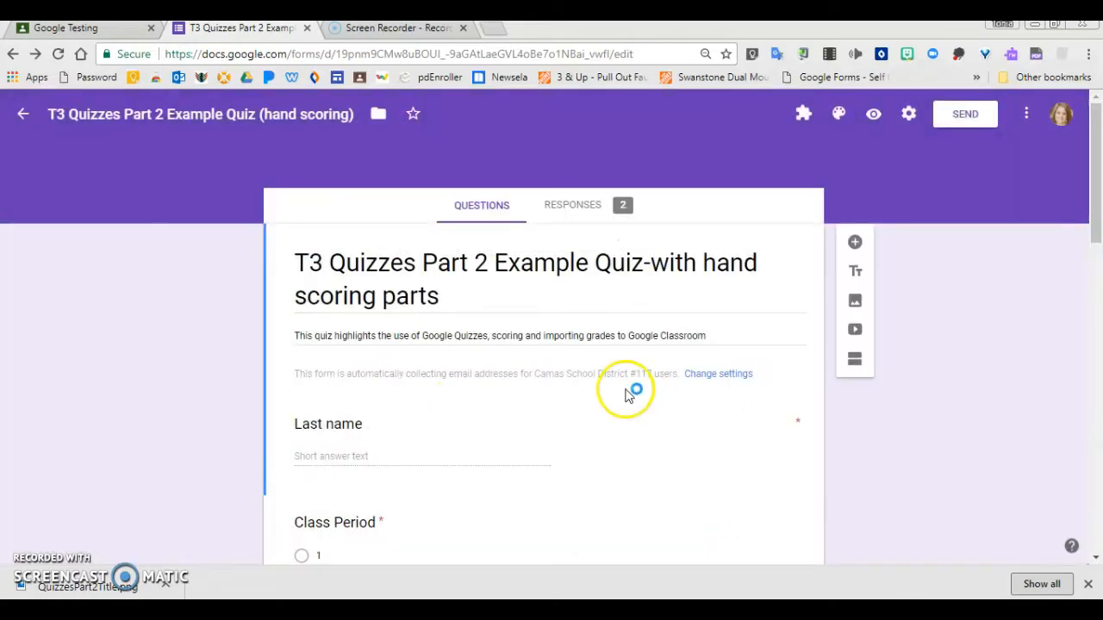
Open the answer keys of the linear scale and long answer questions and examine their point values
scroll(627, 389, "down", 2)
scroll(626, 389, "down", 7)
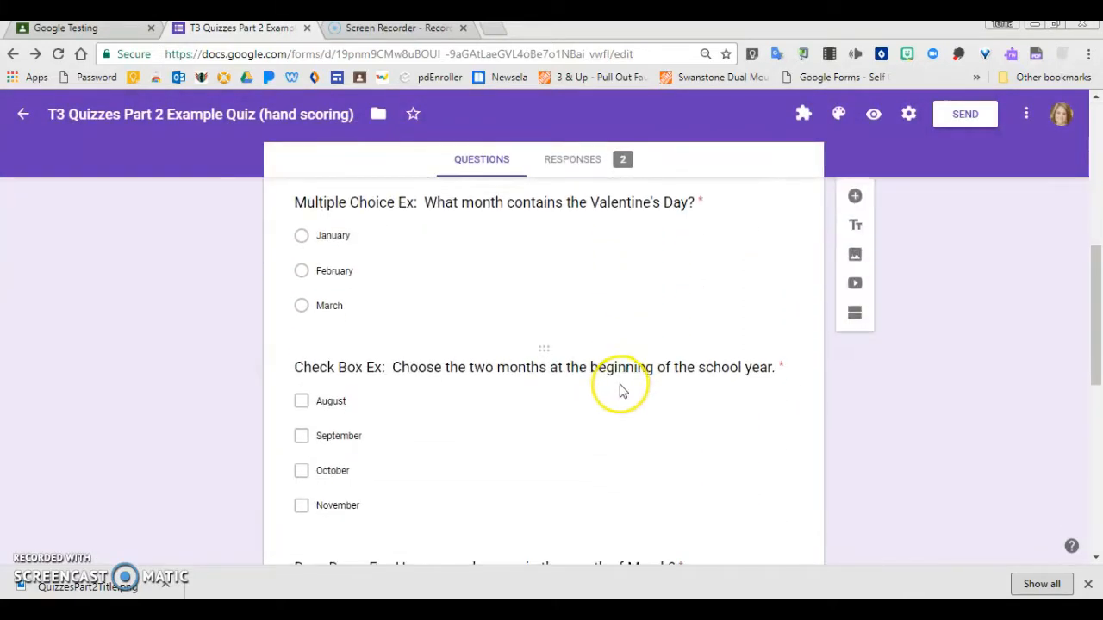
scroll(610, 388, "down", 3)
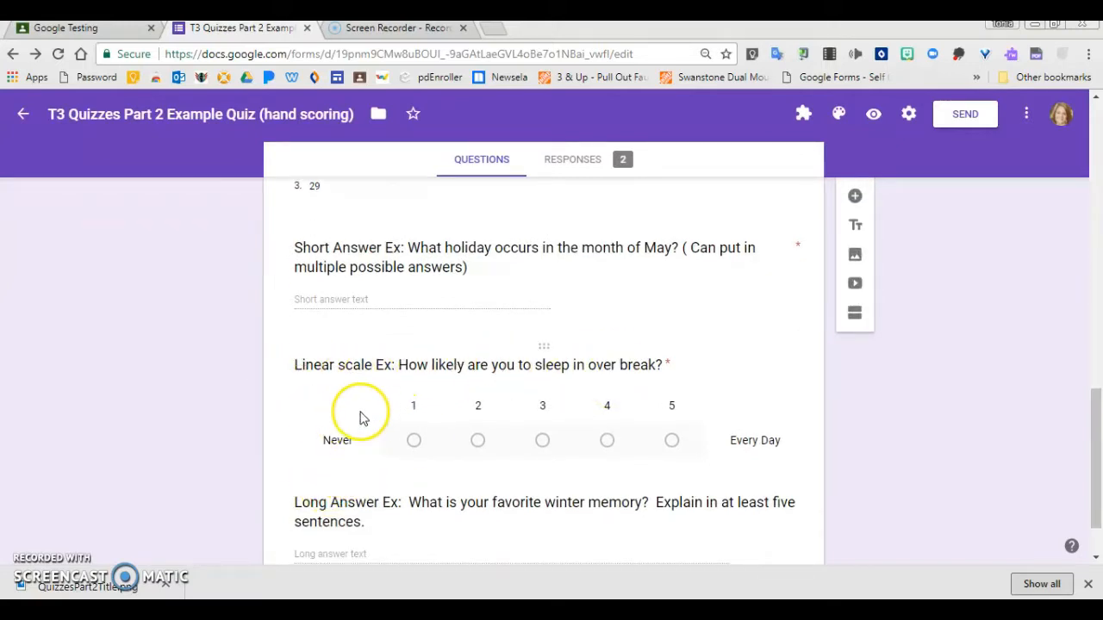
left_click(360, 467)
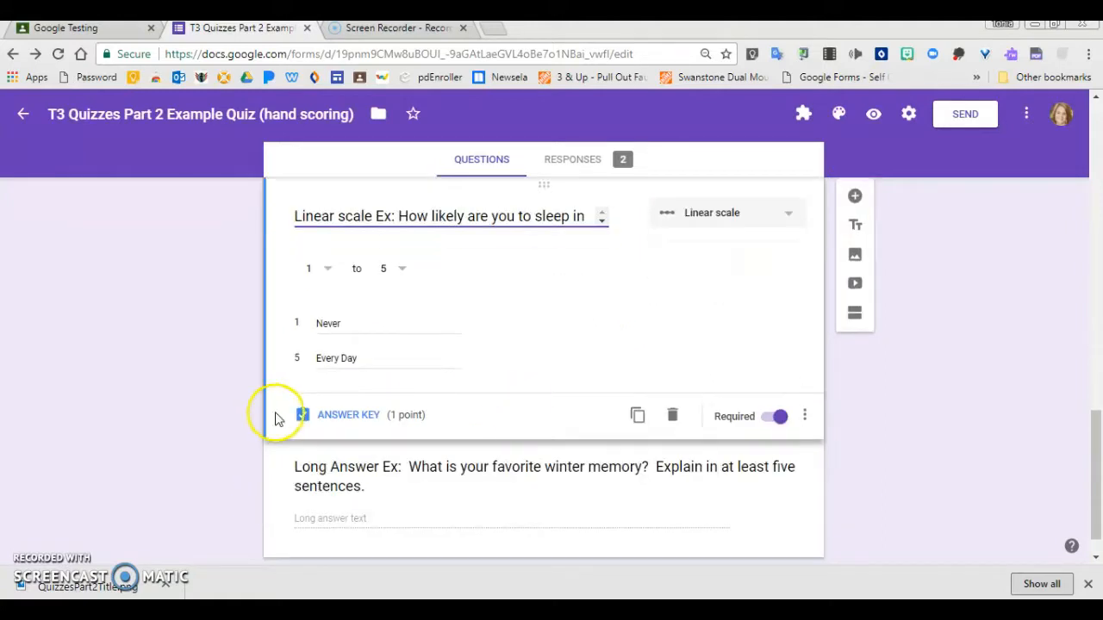
left_click(346, 417)
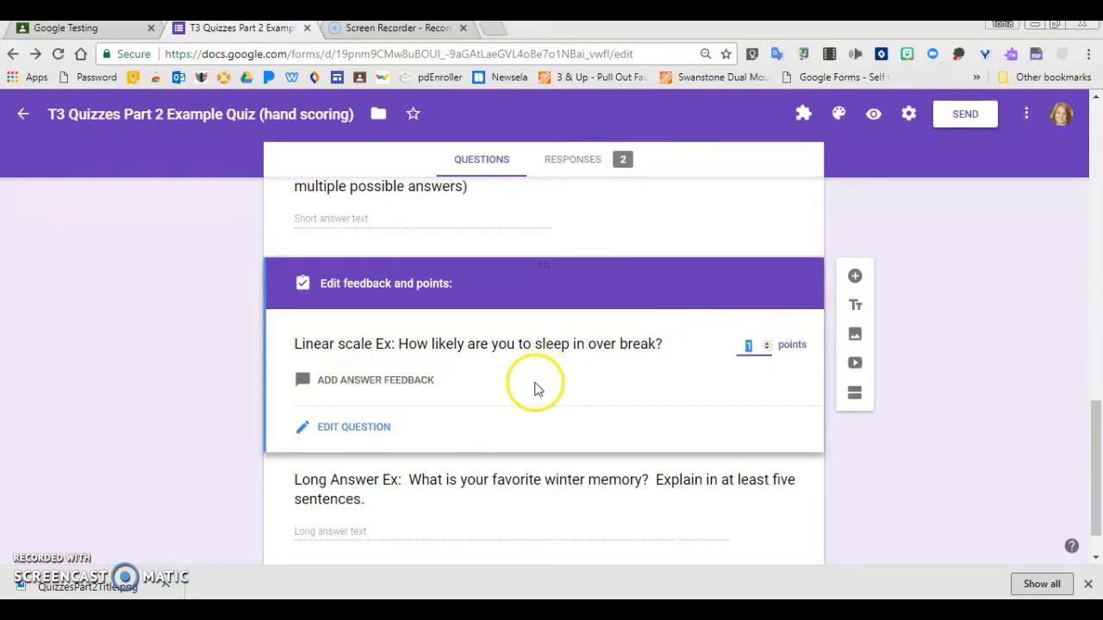
scroll(517, 388, "down", 1)
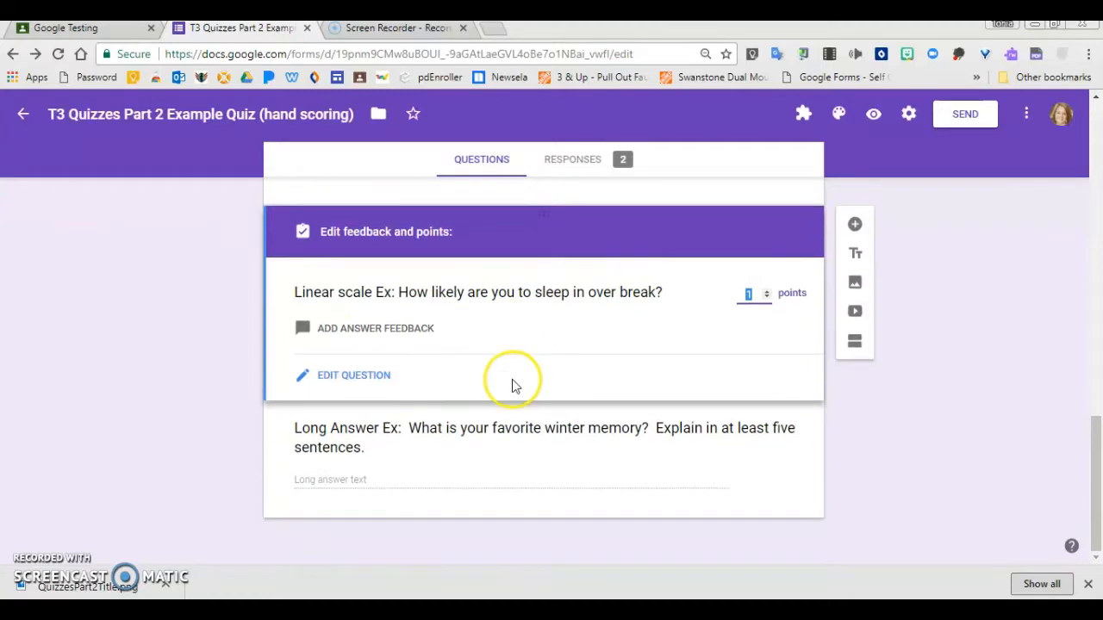
left_click(507, 465)
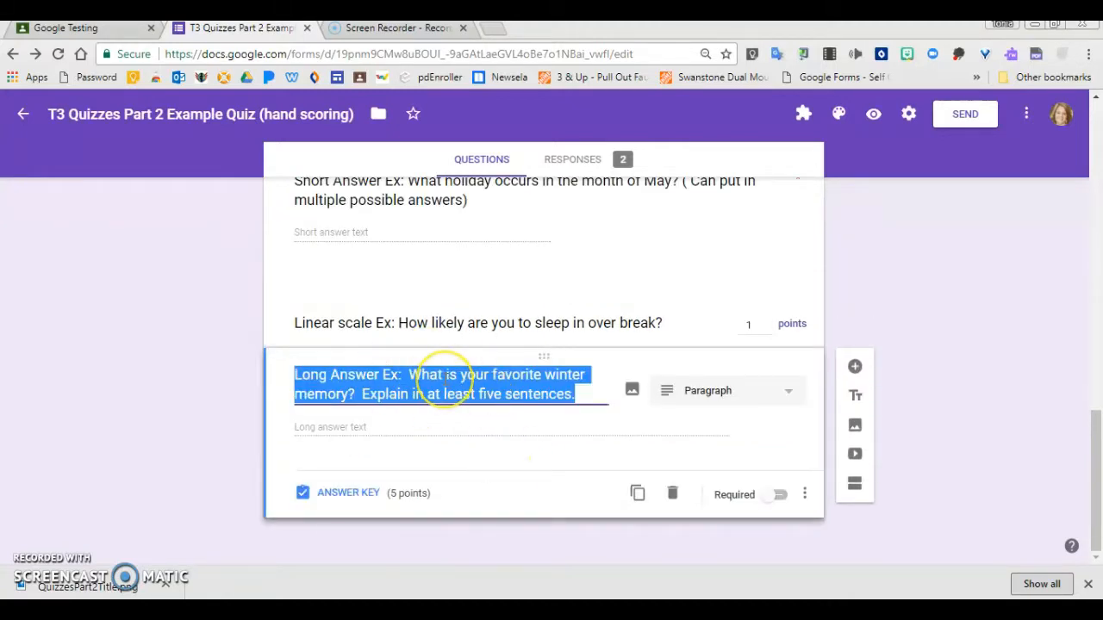
left_click(344, 492)
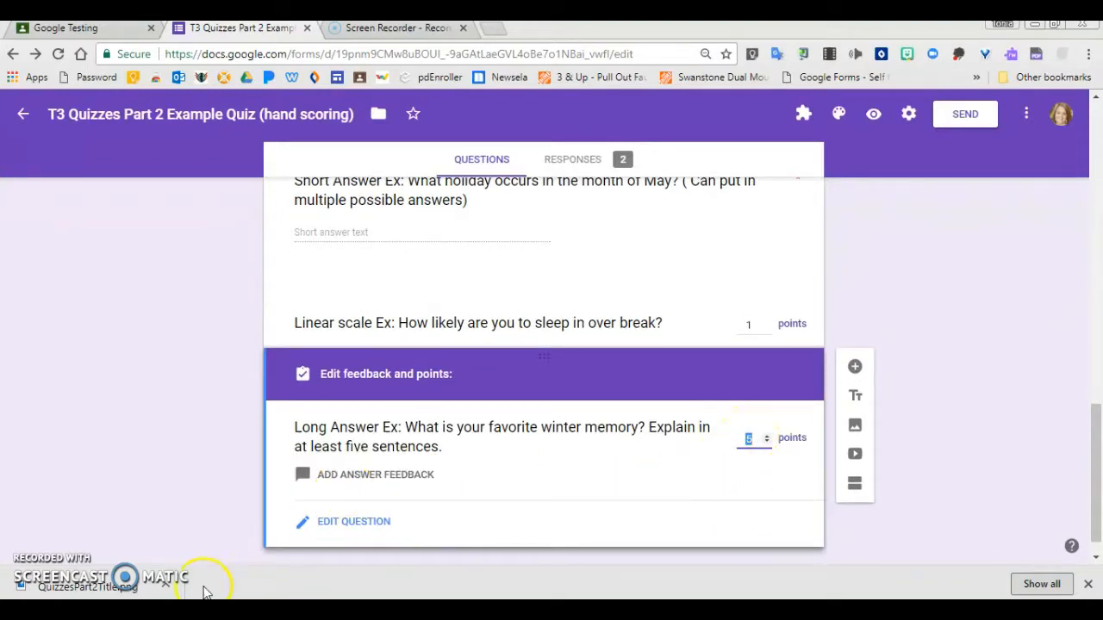
Switch to Google Classroom, edit the "Google Forms Hand Scoring Practice" assignment and save it with grade importing enabled
key("ctrl+1")
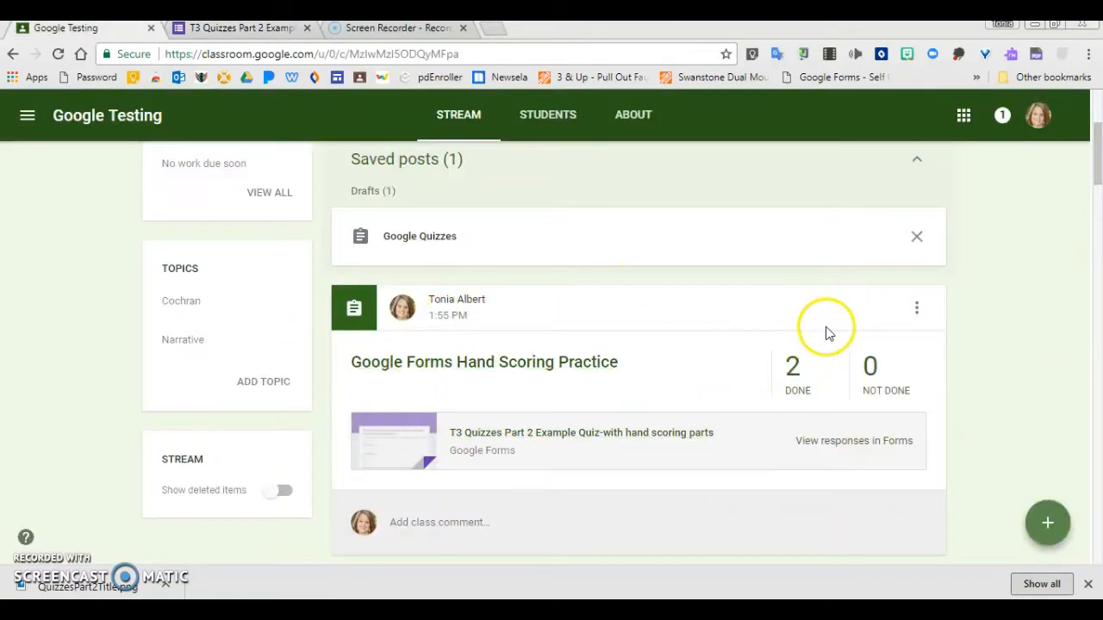
left_click(917, 308)
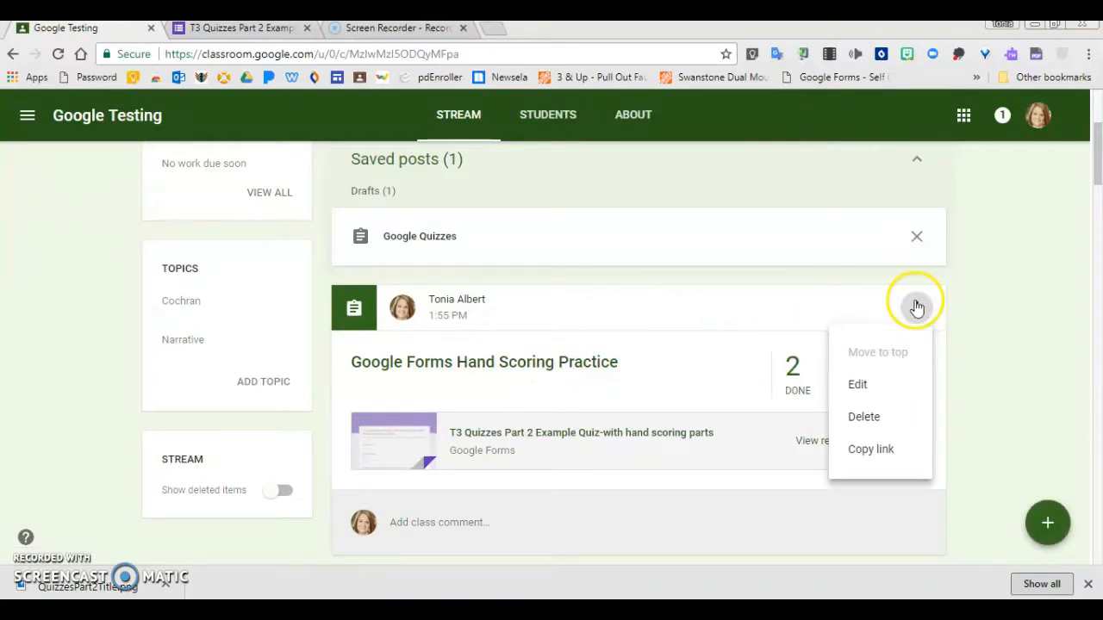
left_click(880, 383)
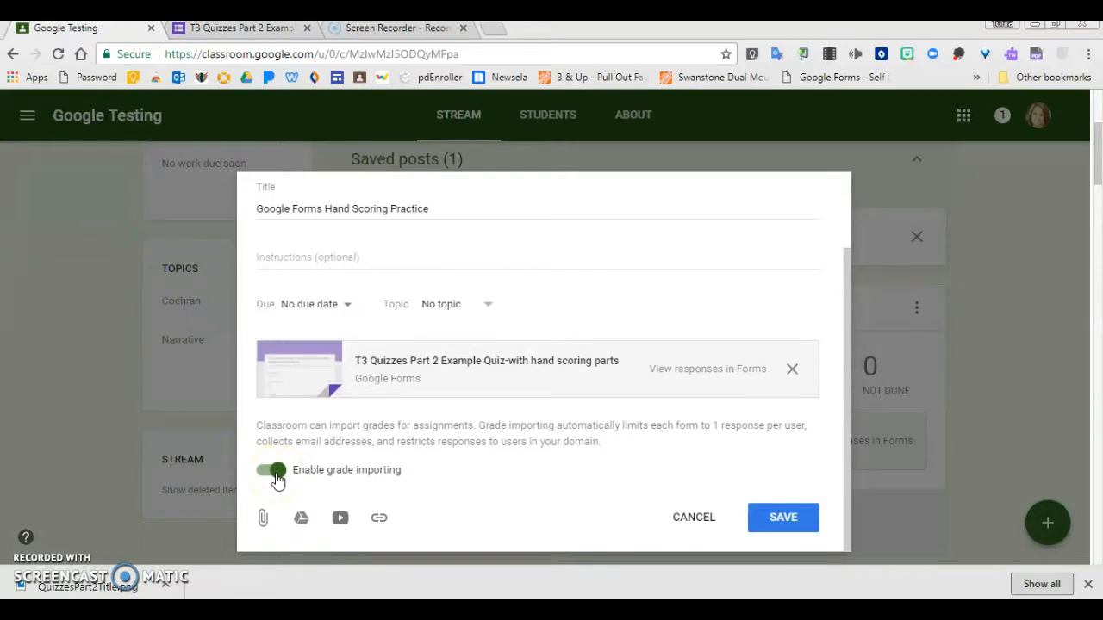
left_click(791, 522)
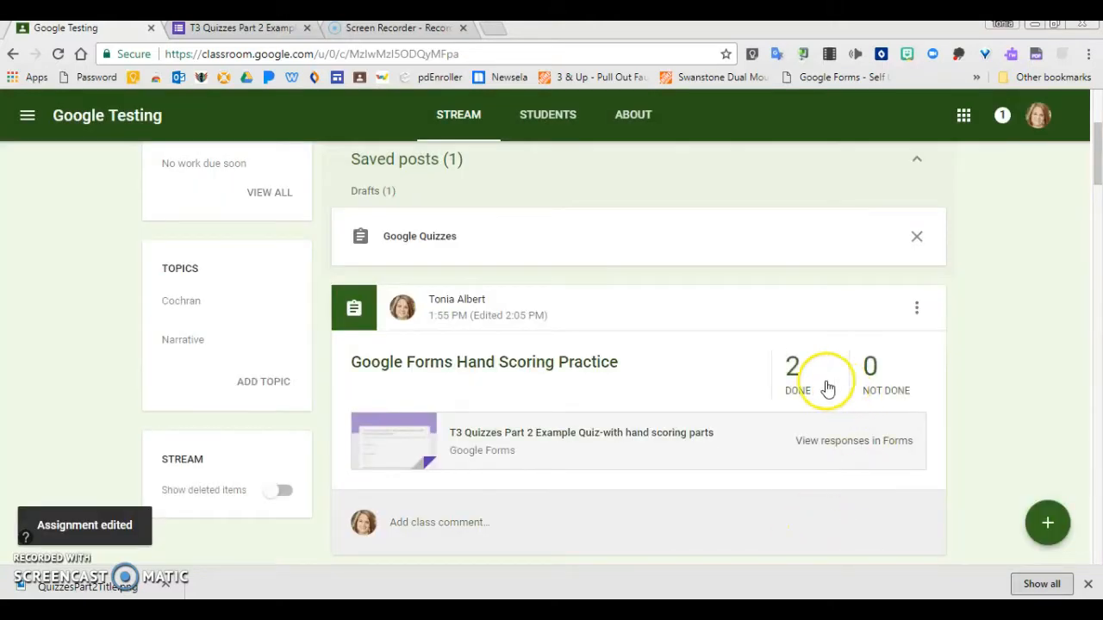
Open the hand scoring assignment's quiz responses in Forms and examine the summary's insights, points distribution and scores
left_click(796, 369)
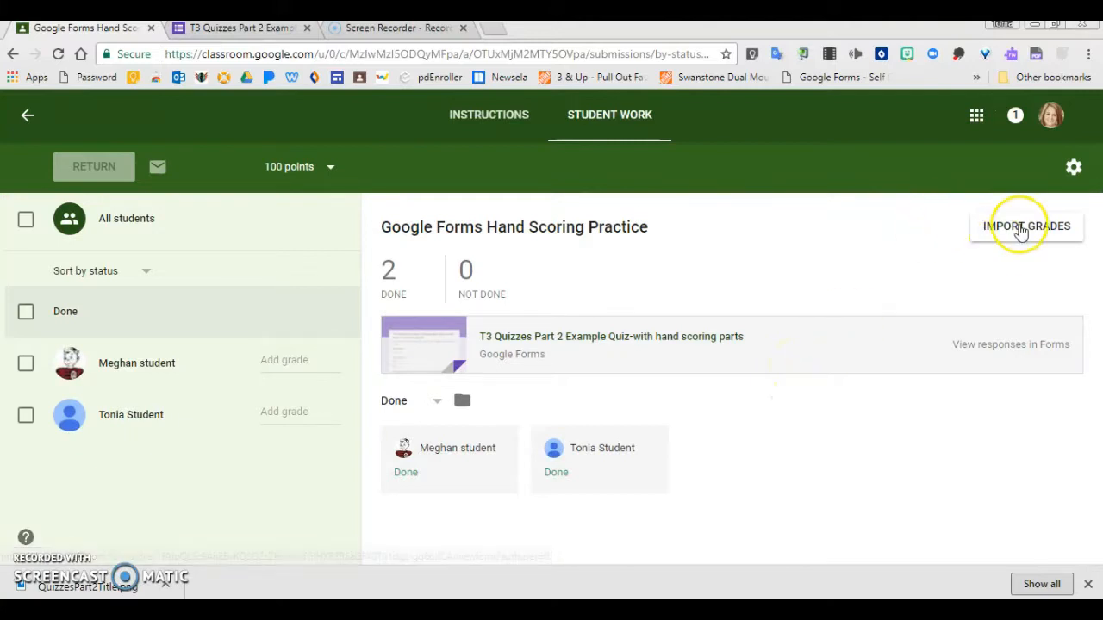
left_click(989, 346)
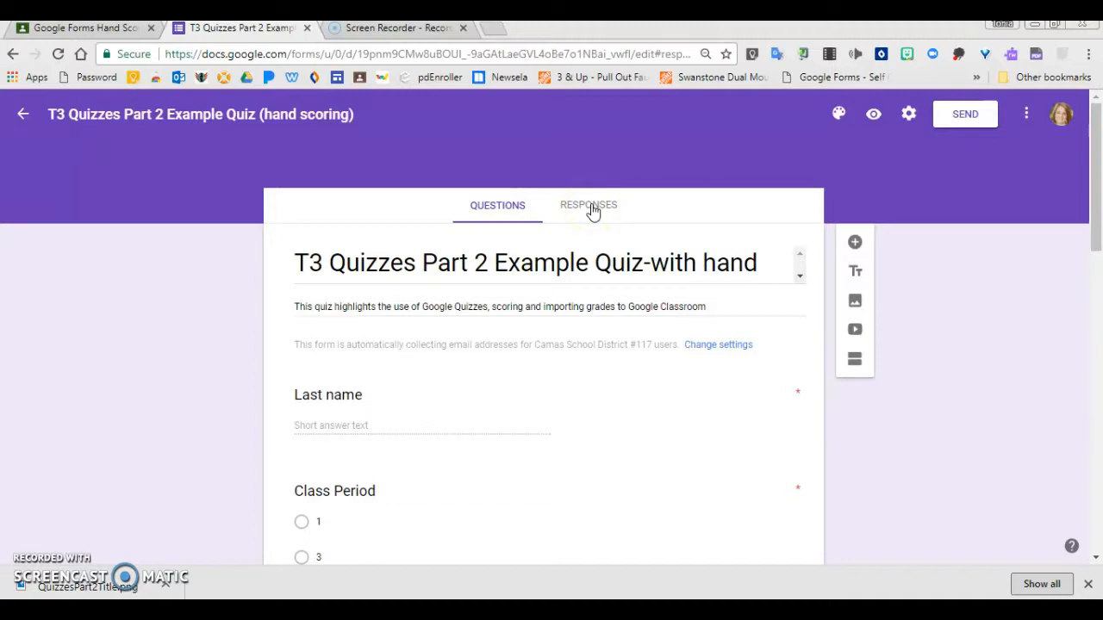
left_click(591, 211)
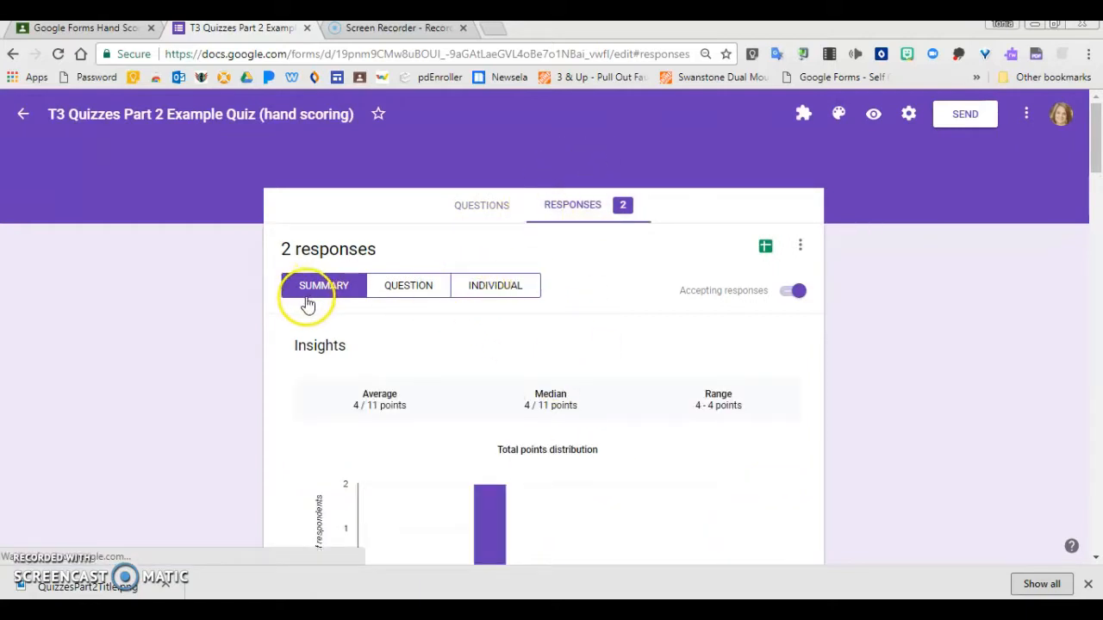
scroll(307, 305, "down", 1)
scroll(327, 492, "down", 3)
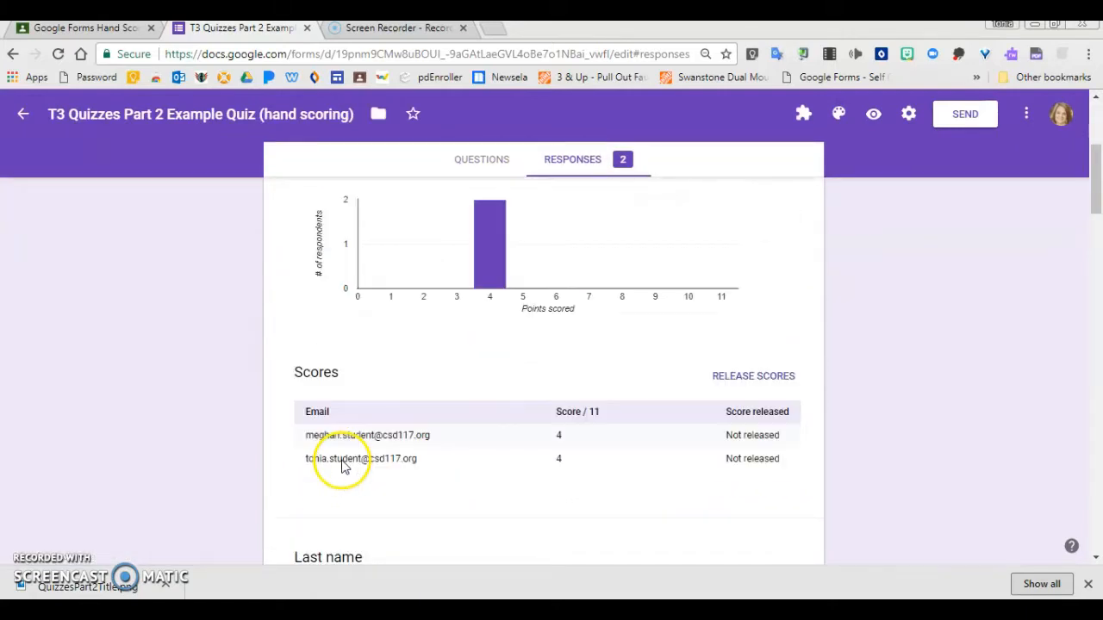
scroll(342, 466, "down", 5)
scroll(336, 473, "up", 8)
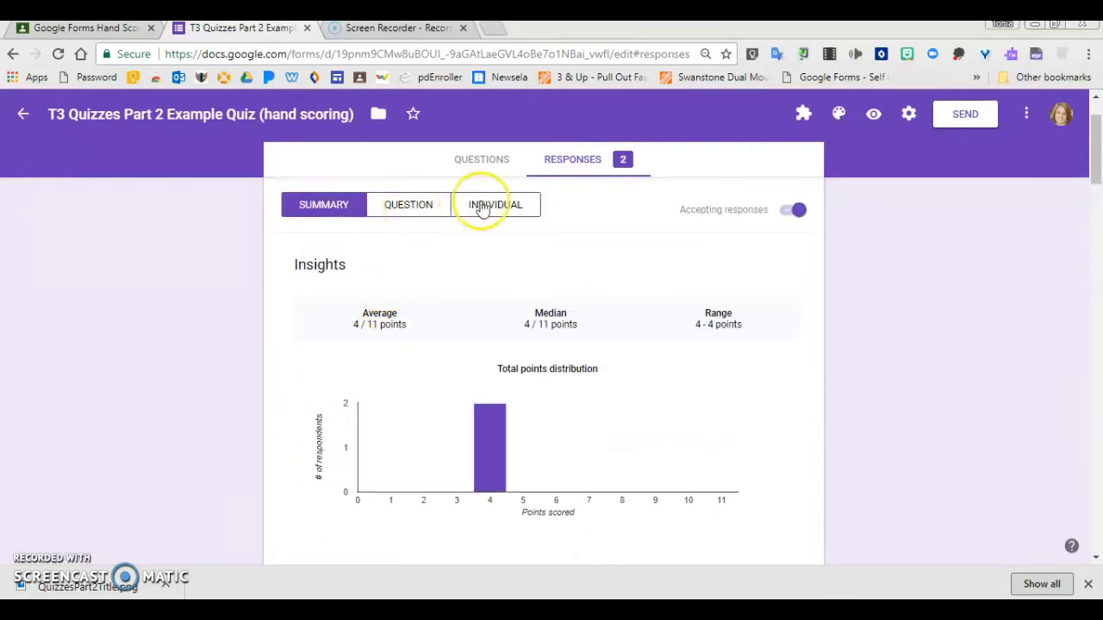
Grade the linear scale question by question view, marking both responses correct for full credit, and save the scores
left_click(410, 207)
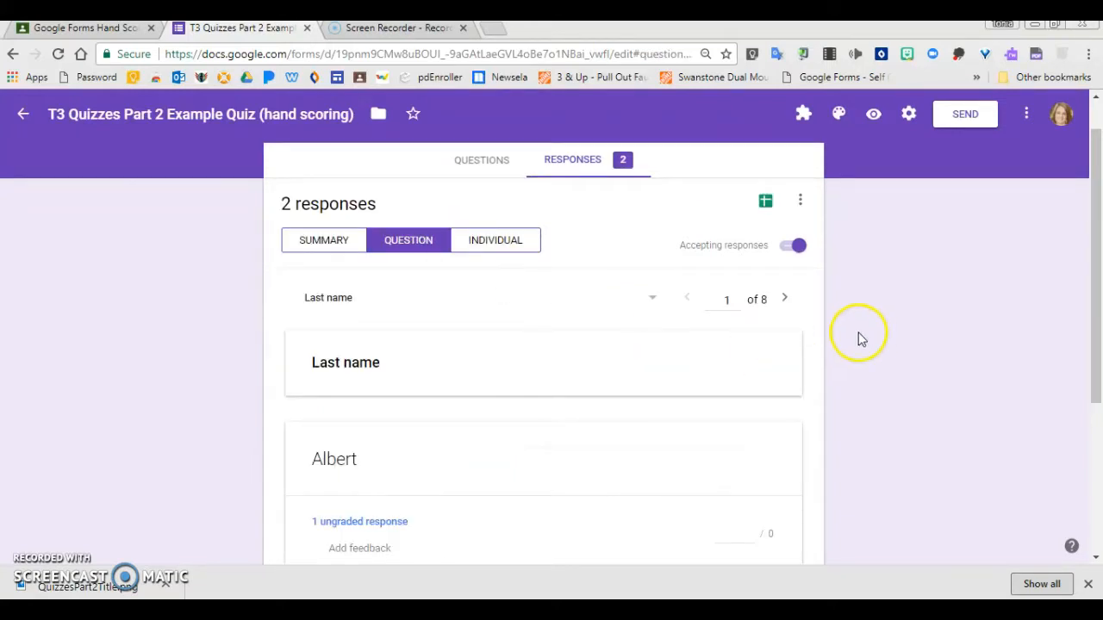
left_click(655, 302)
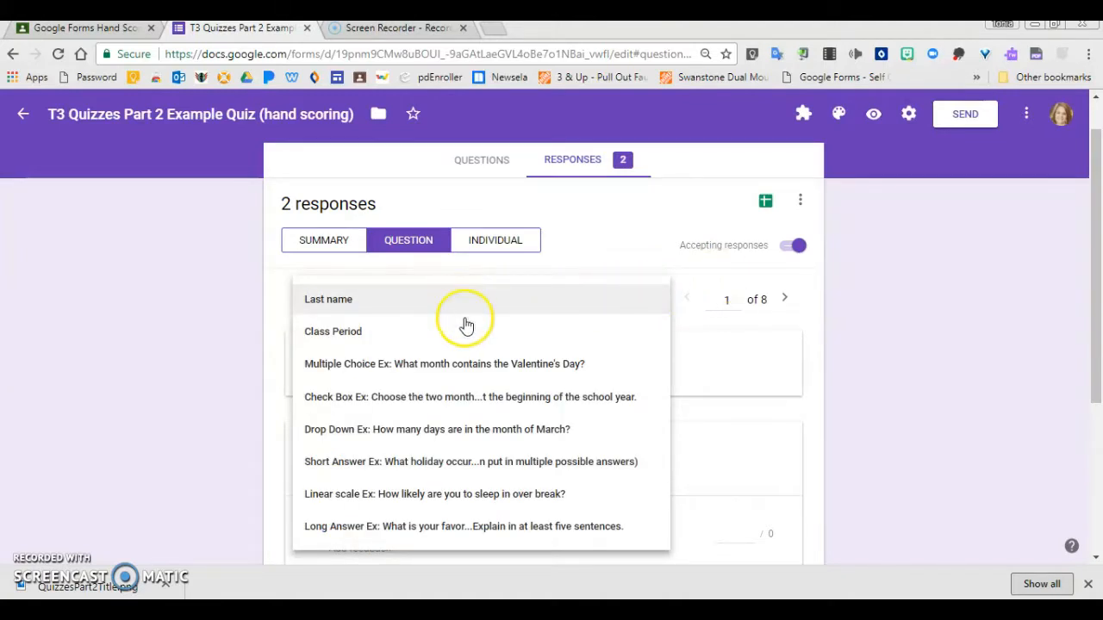
left_click(475, 494)
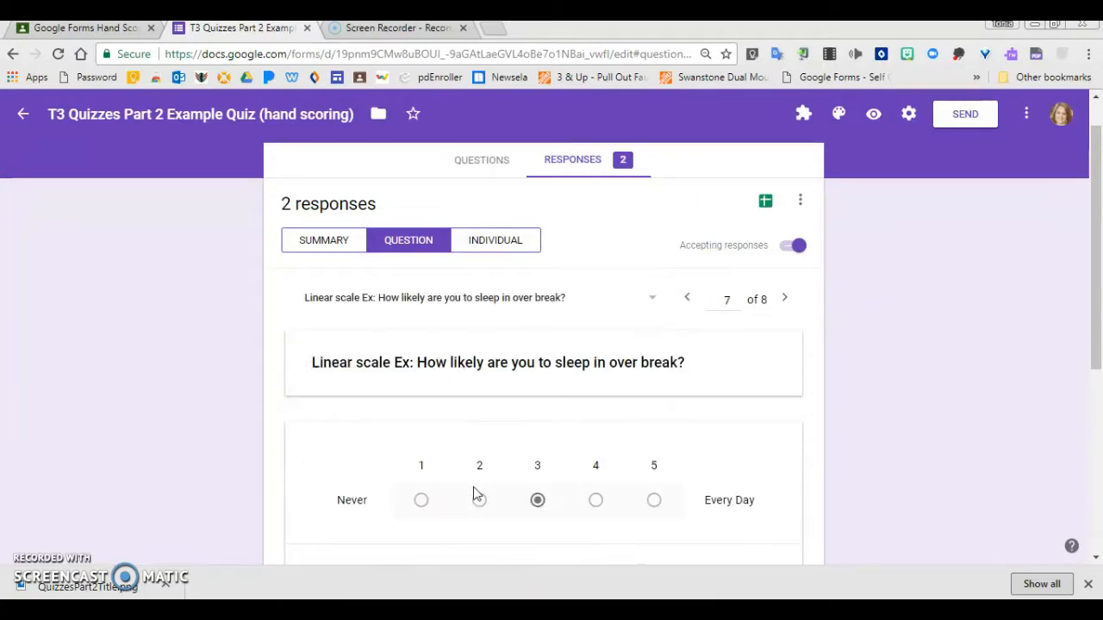
scroll(517, 338, "down", 2)
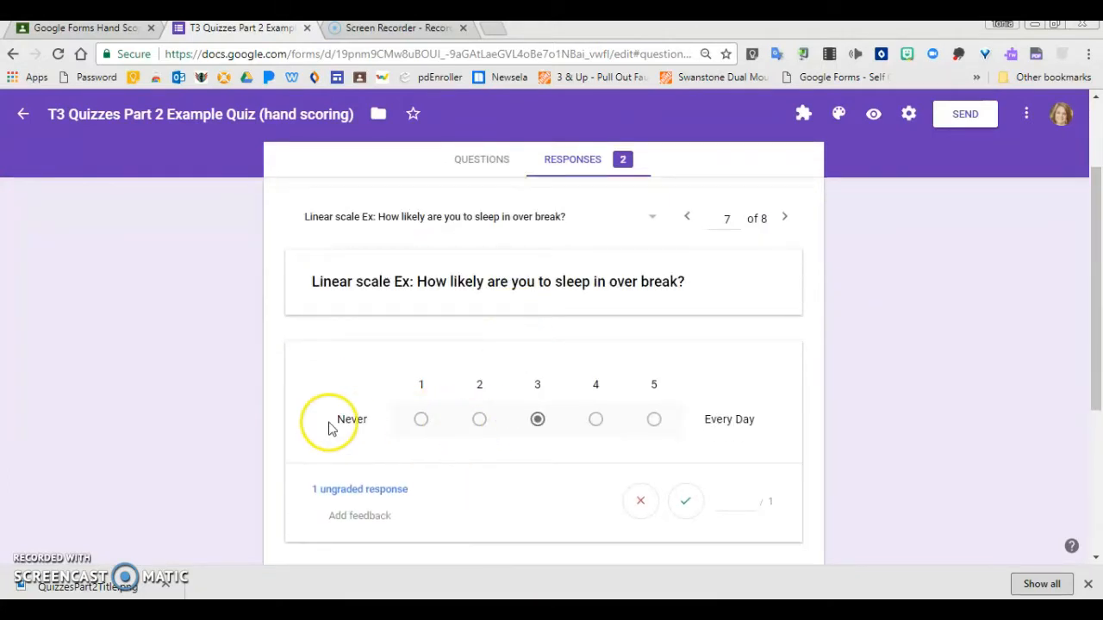
left_click(683, 504)
scroll(632, 466, "down", 3)
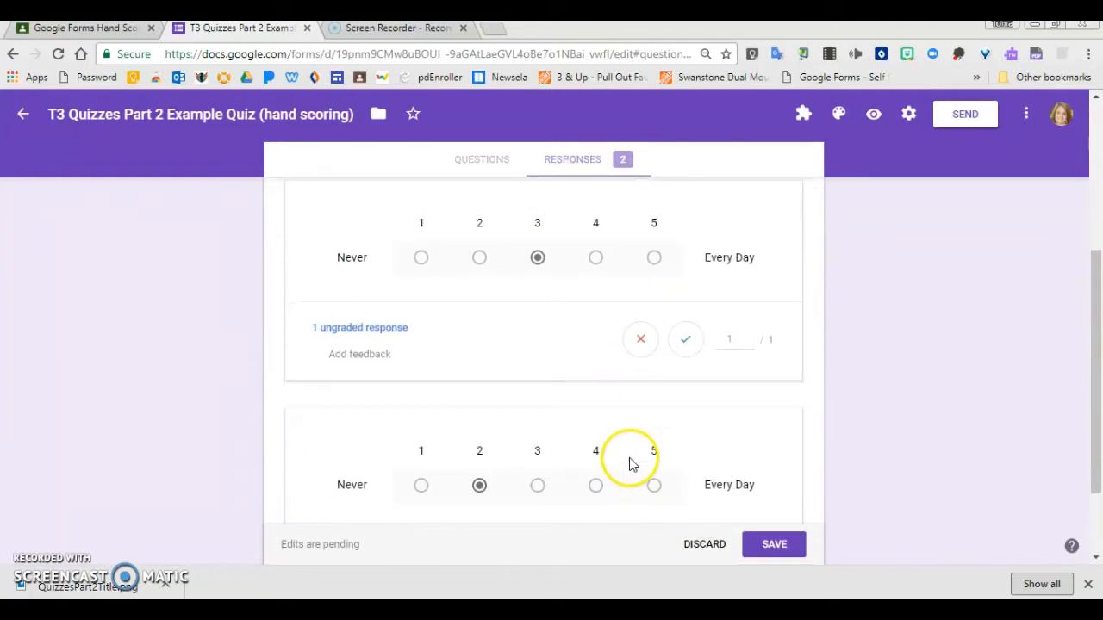
left_click(684, 486)
left_click(779, 545)
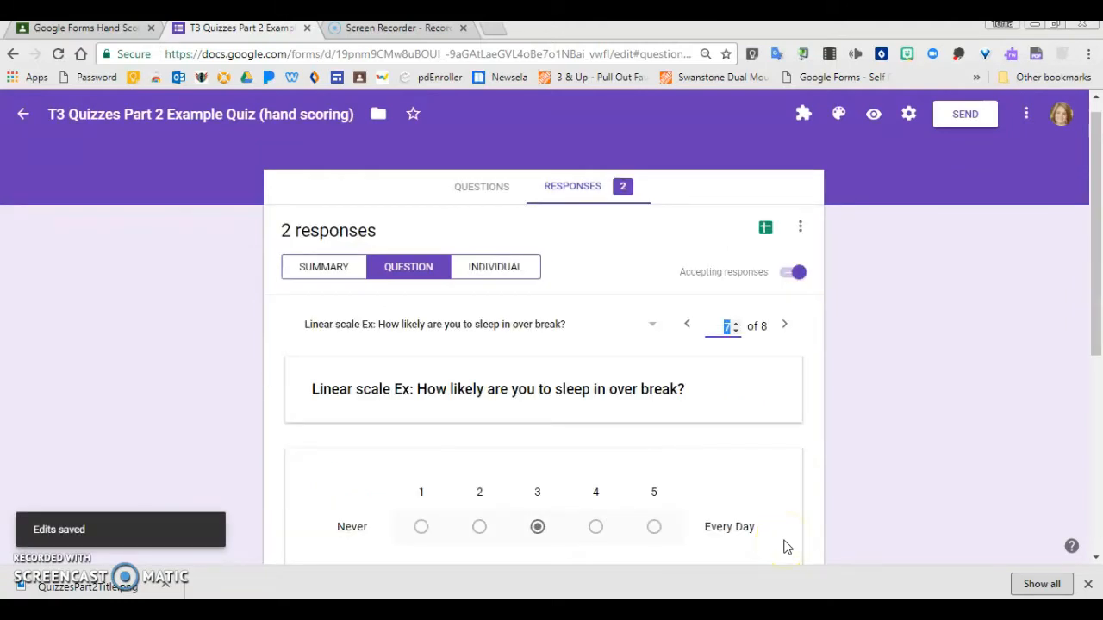
Grade the long answer question, giving the first response 1 of 5 points and marking the second incorrect, and save
left_click(655, 326)
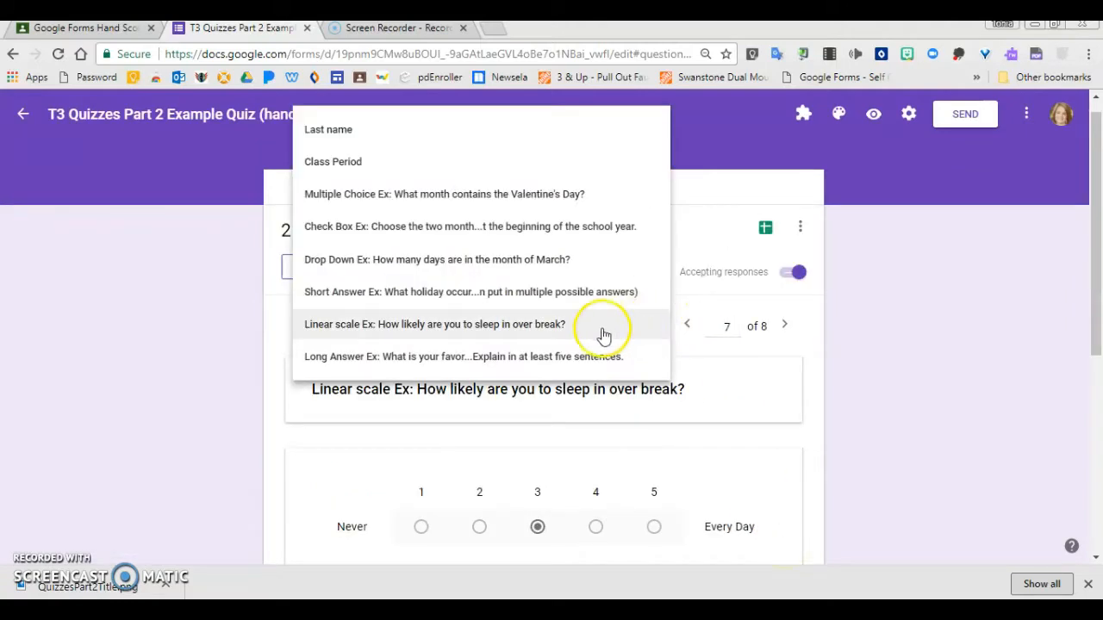
left_click(586, 356)
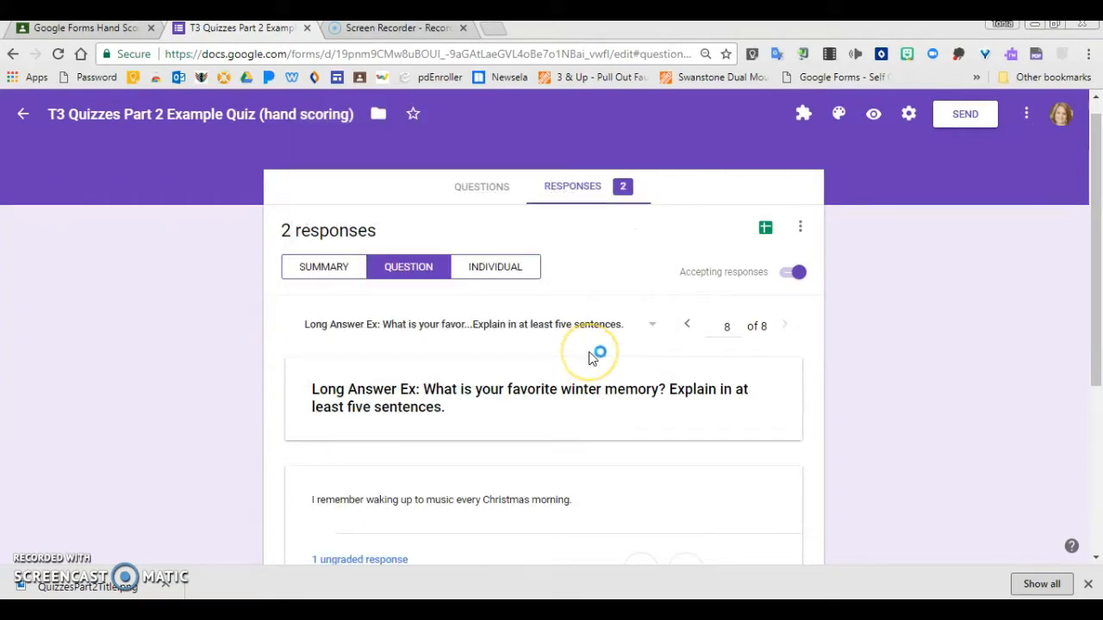
scroll(592, 361, "down", 3)
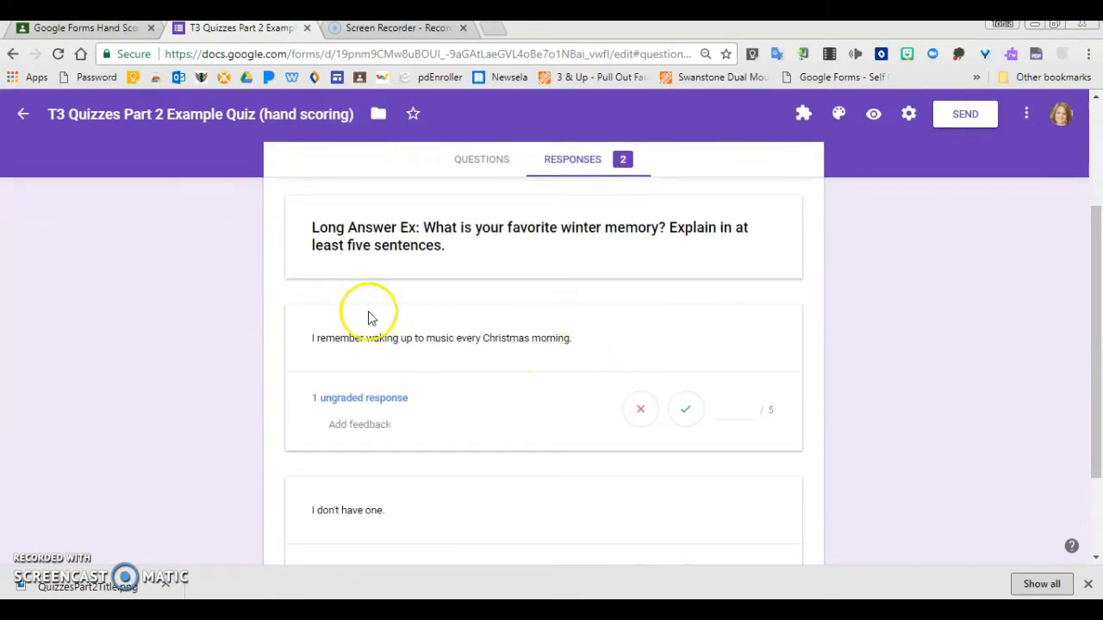
left_click(686, 411)
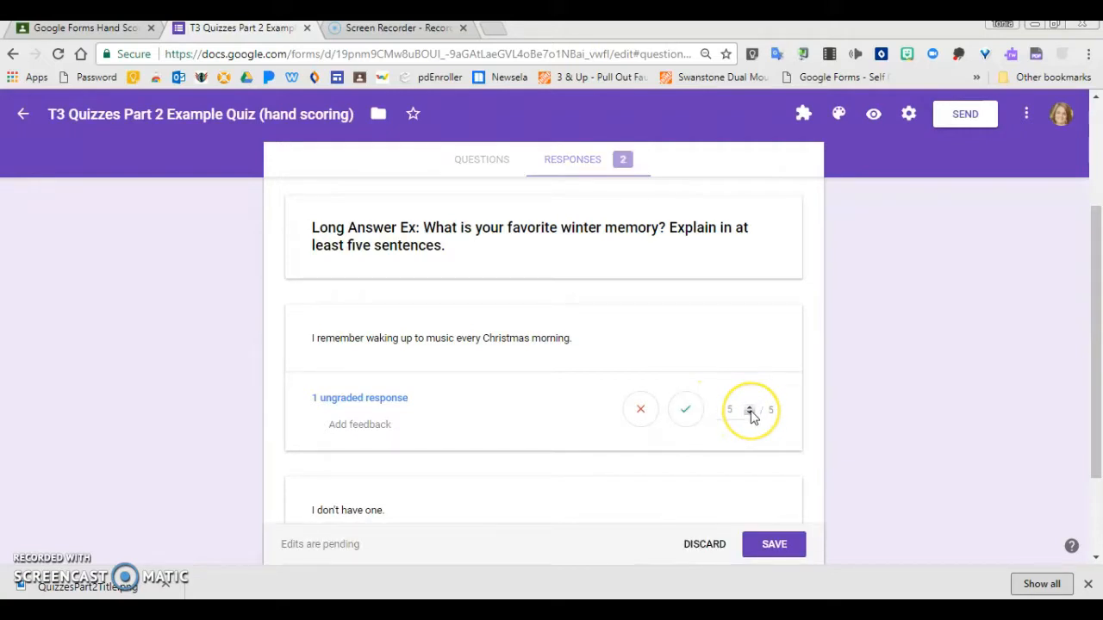
left_click(751, 414)
left_click(766, 418)
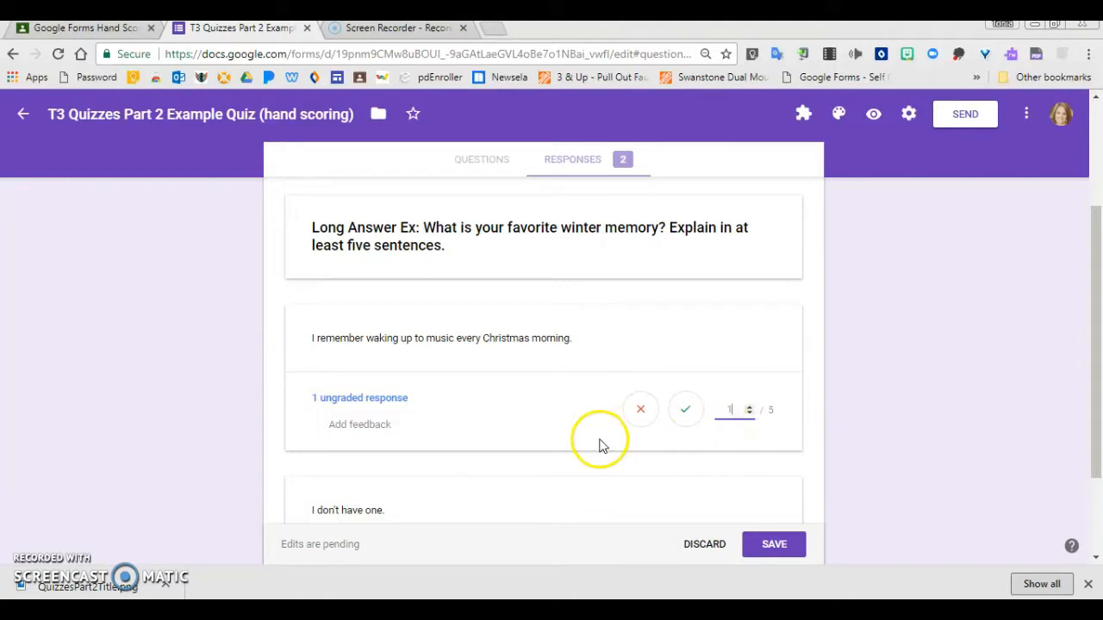
scroll(591, 450, "down", 3)
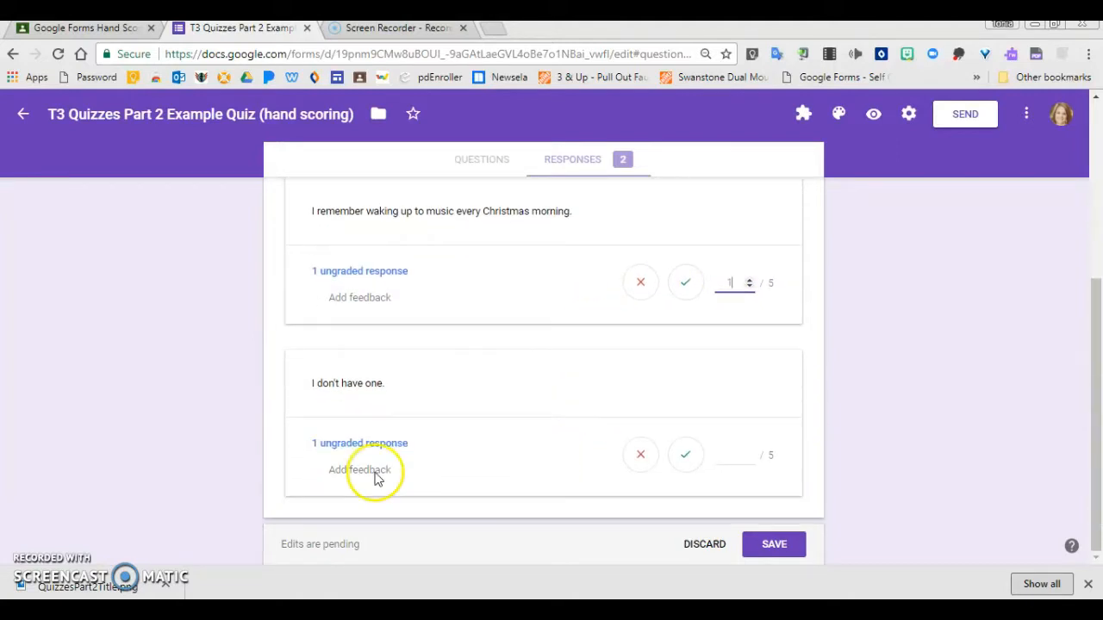
left_click(646, 464)
left_click(779, 544)
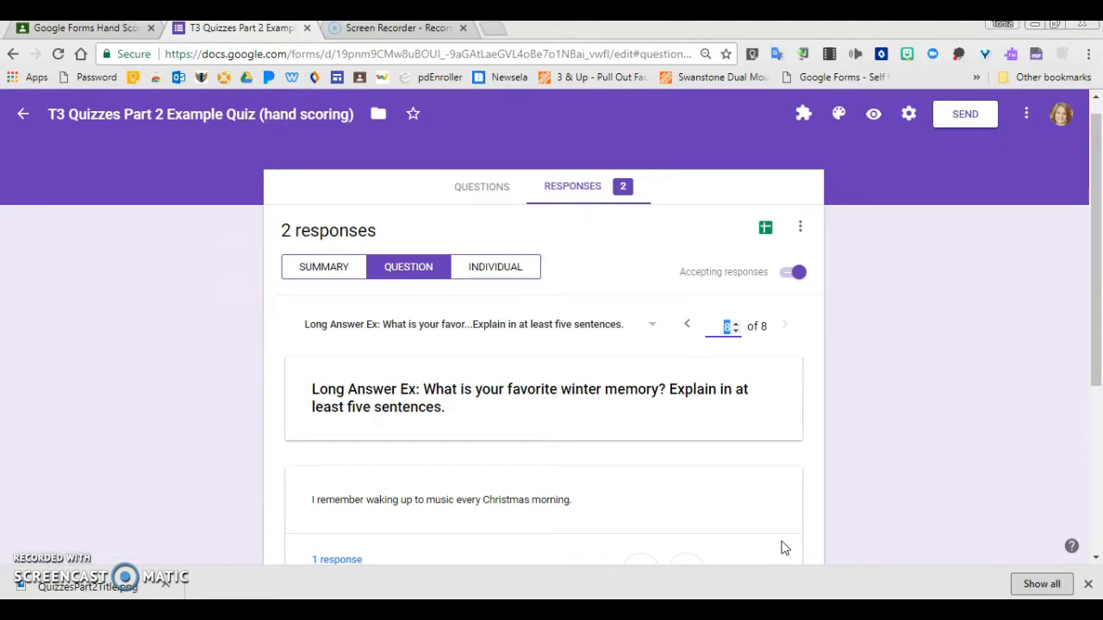
Return to the hand scoring assignment in Google Classroom and import the quiz grades
left_click(99, 33)
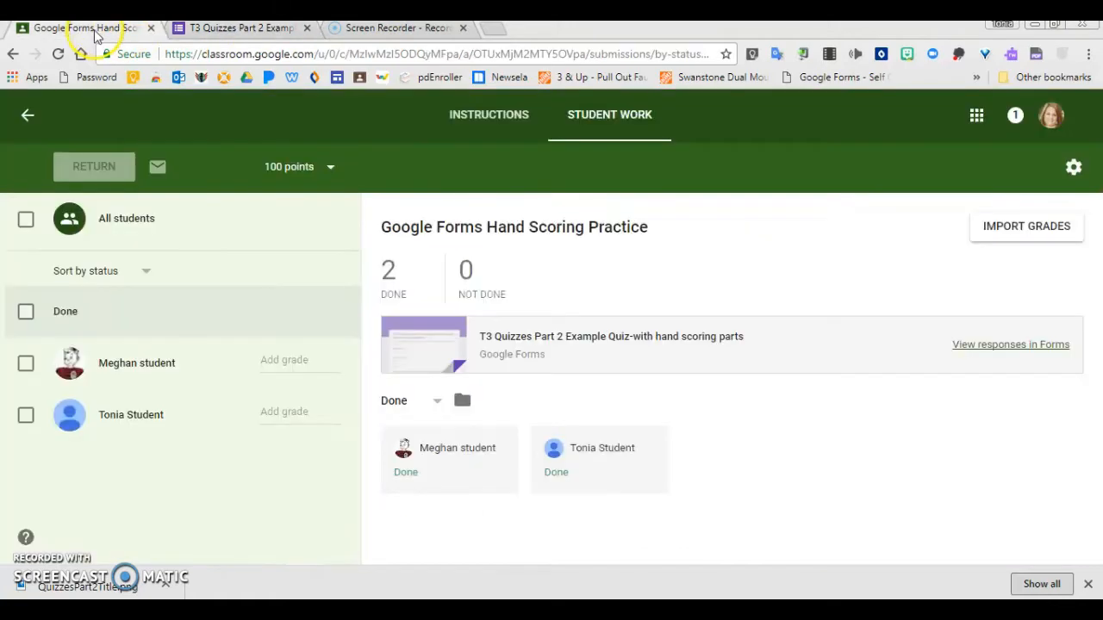
left_click(1016, 226)
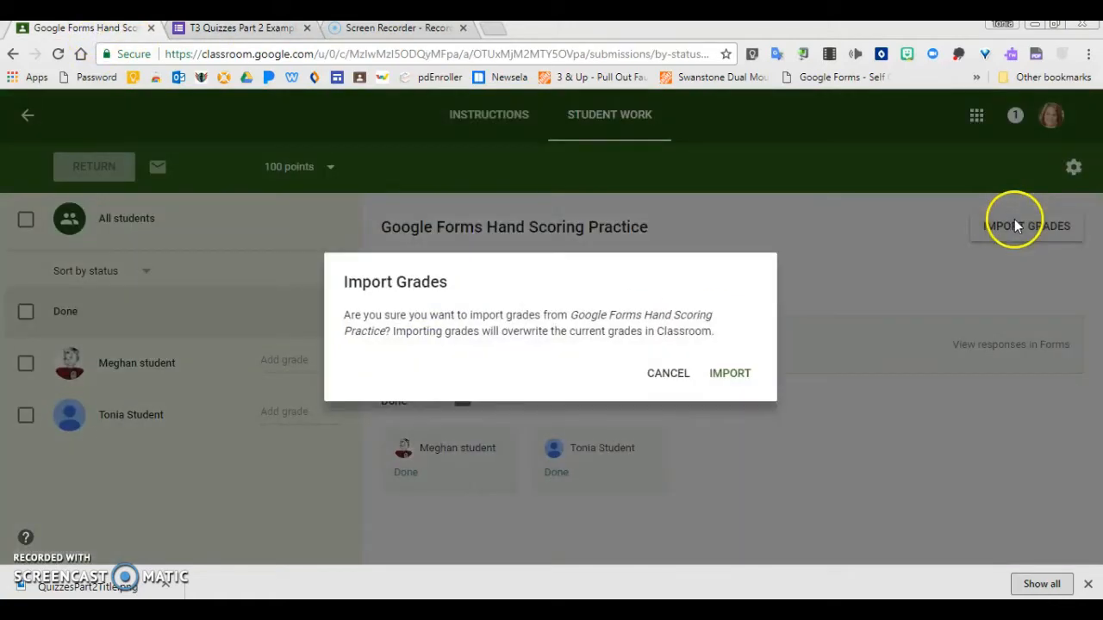
left_click(741, 373)
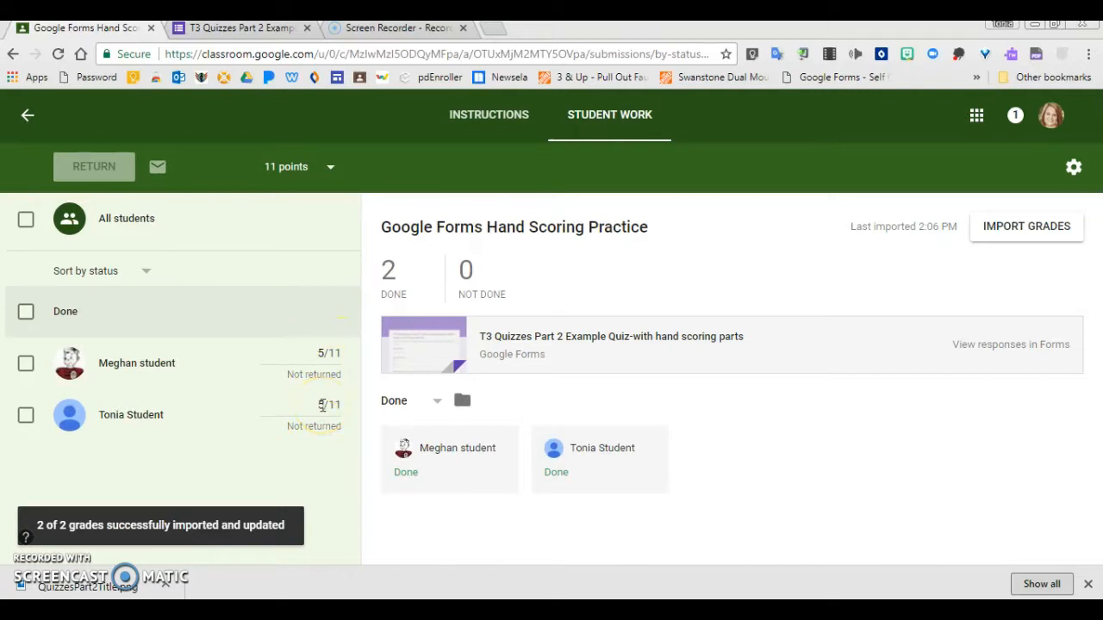
In the quiz's individual responses view, award the first response 1 point for the Valentine's Day multiple choice question and save the edit
left_click(241, 28)
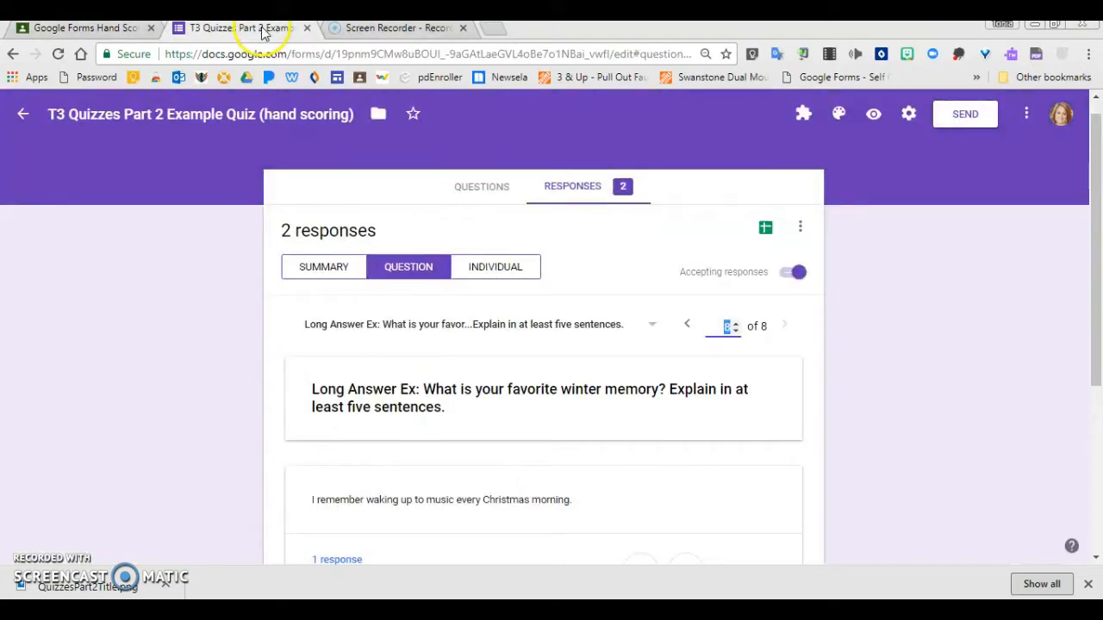
left_click(497, 267)
scroll(611, 399, "down", 2)
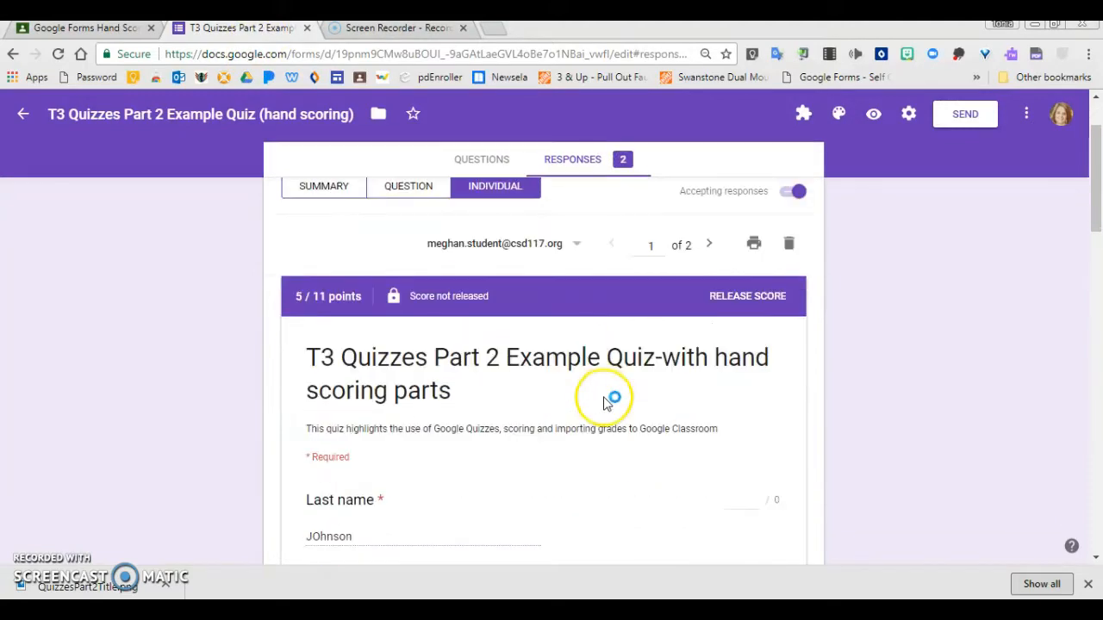
scroll(607, 401, "down", 10)
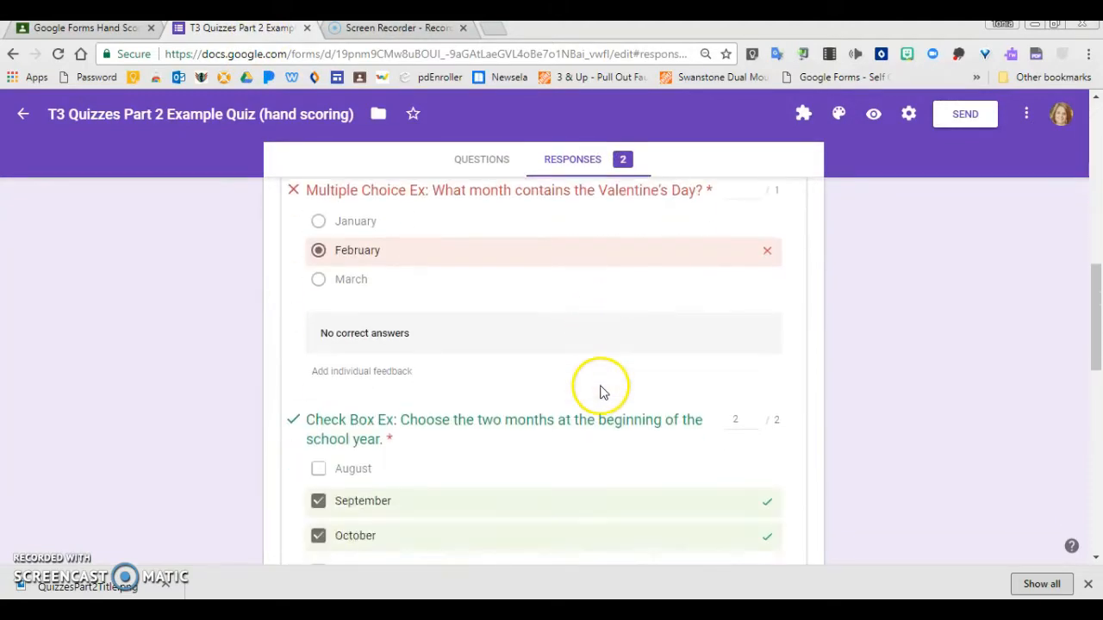
scroll(601, 391, "down", 5)
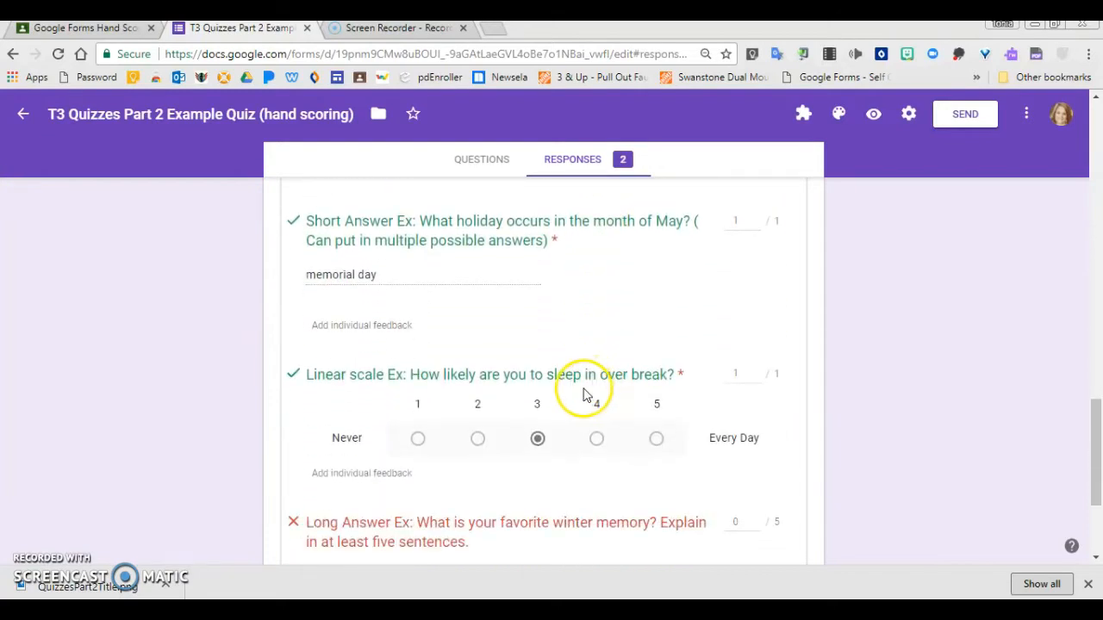
scroll(581, 388, "up", 3)
scroll(581, 387, "up", 6)
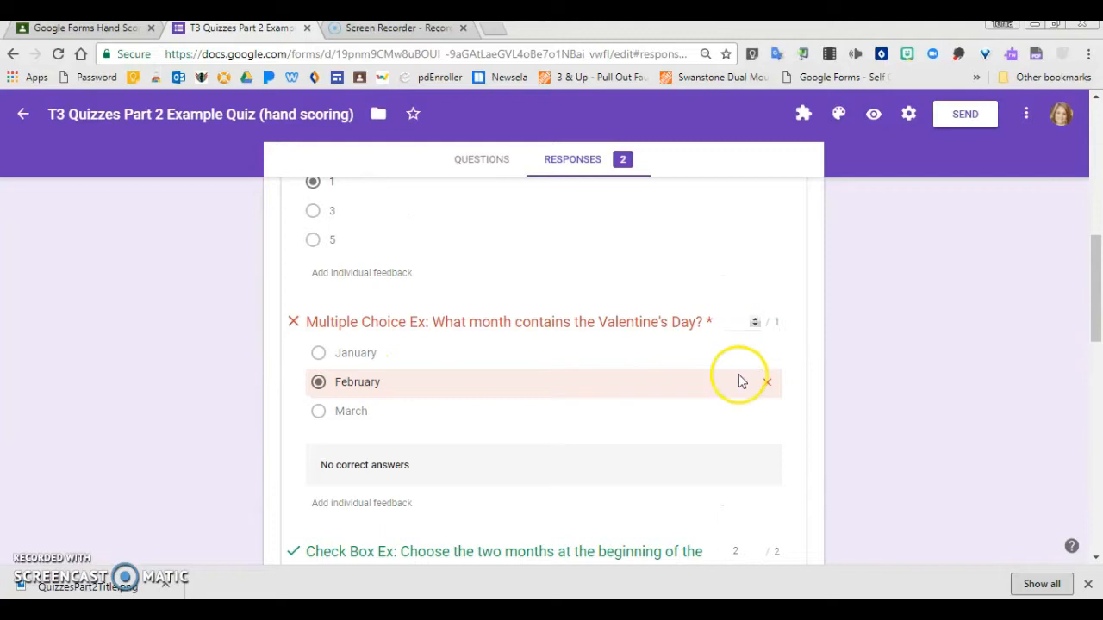
left_click(755, 319)
scroll(649, 349, "up", 5)
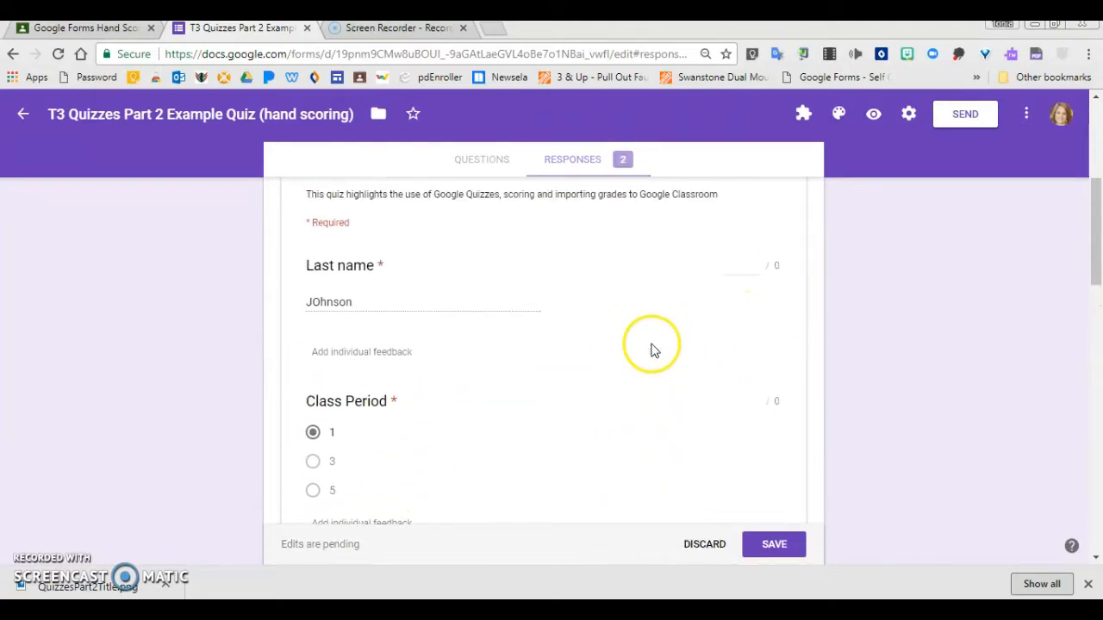
left_click(772, 544)
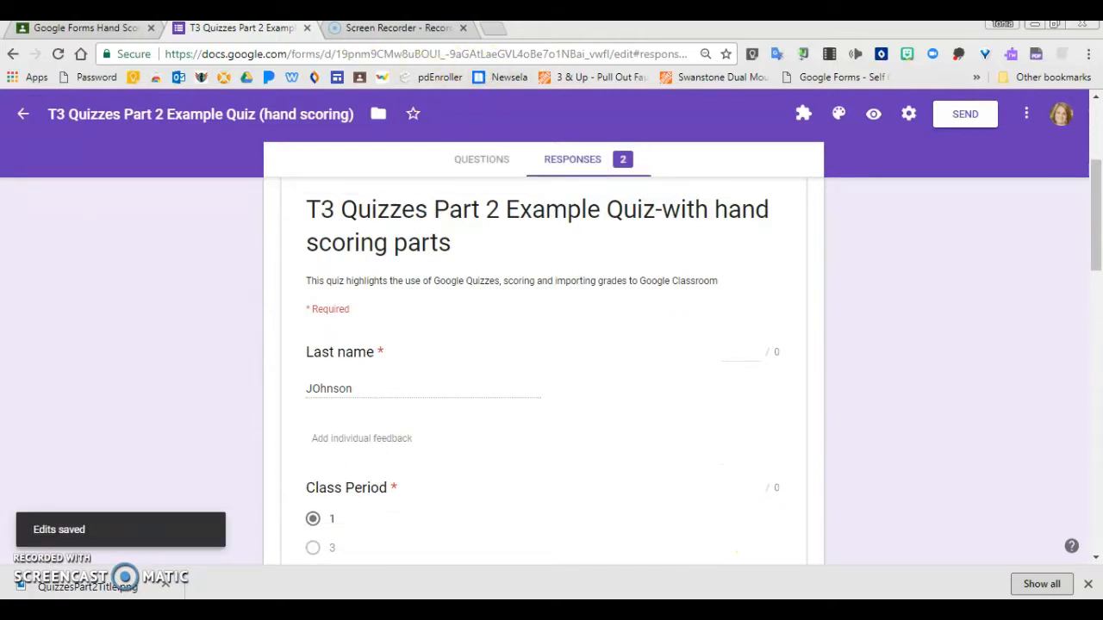
Return to the hand scoring assignment in Google Classroom and import the updated quiz grades again
left_click(121, 27)
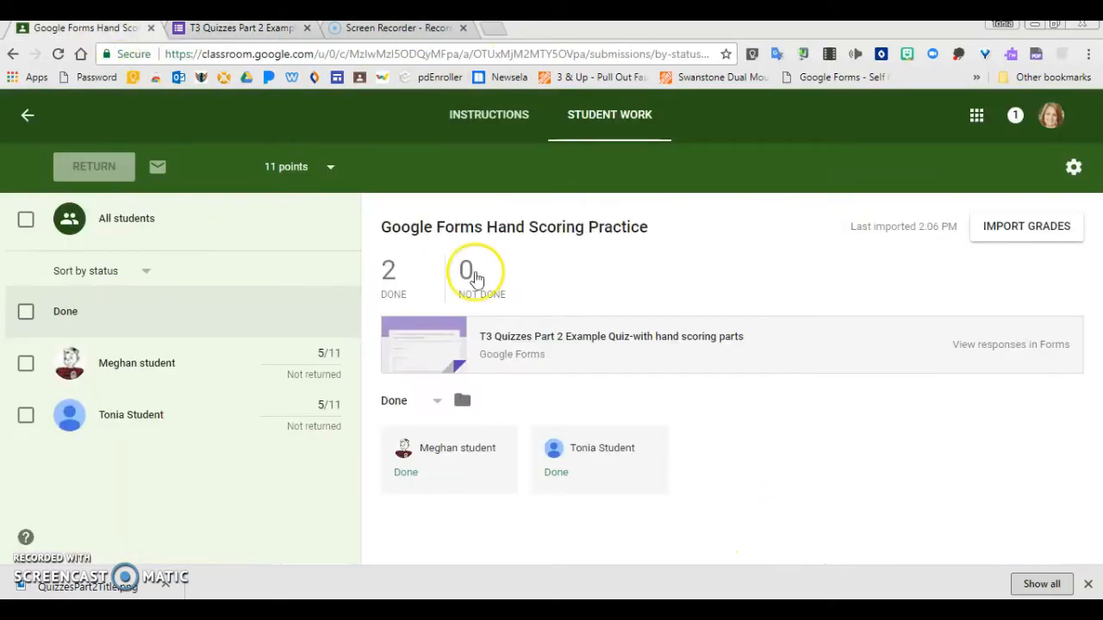
left_click(1001, 232)
left_click(725, 374)
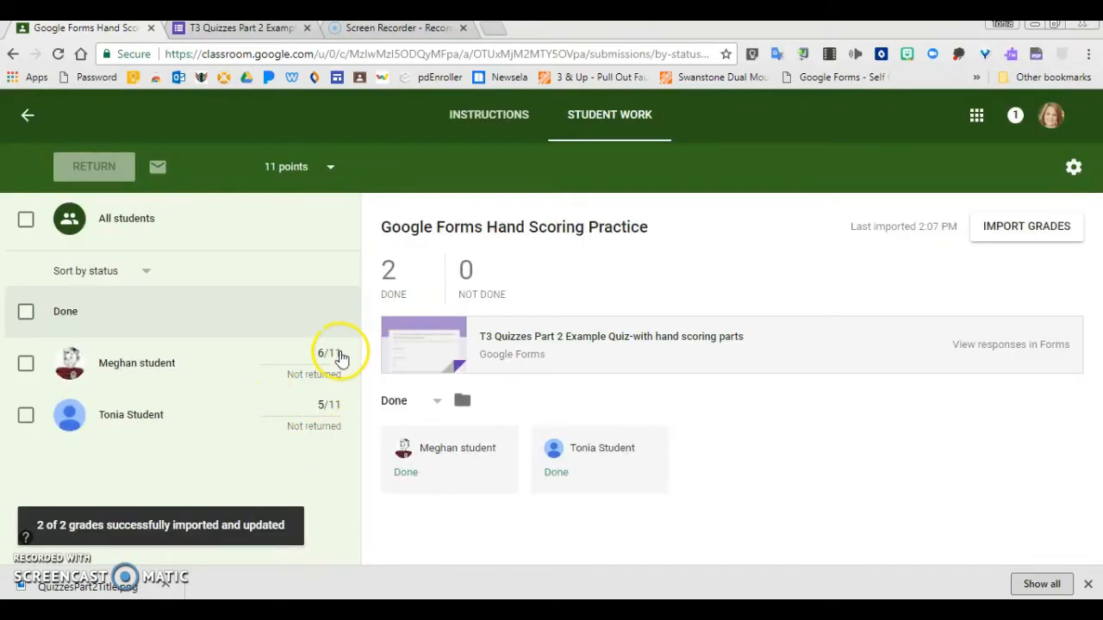
Return to the hand scoring quiz's responses in Forms and view them in the linked Google Sheets spreadsheet
left_click(272, 28)
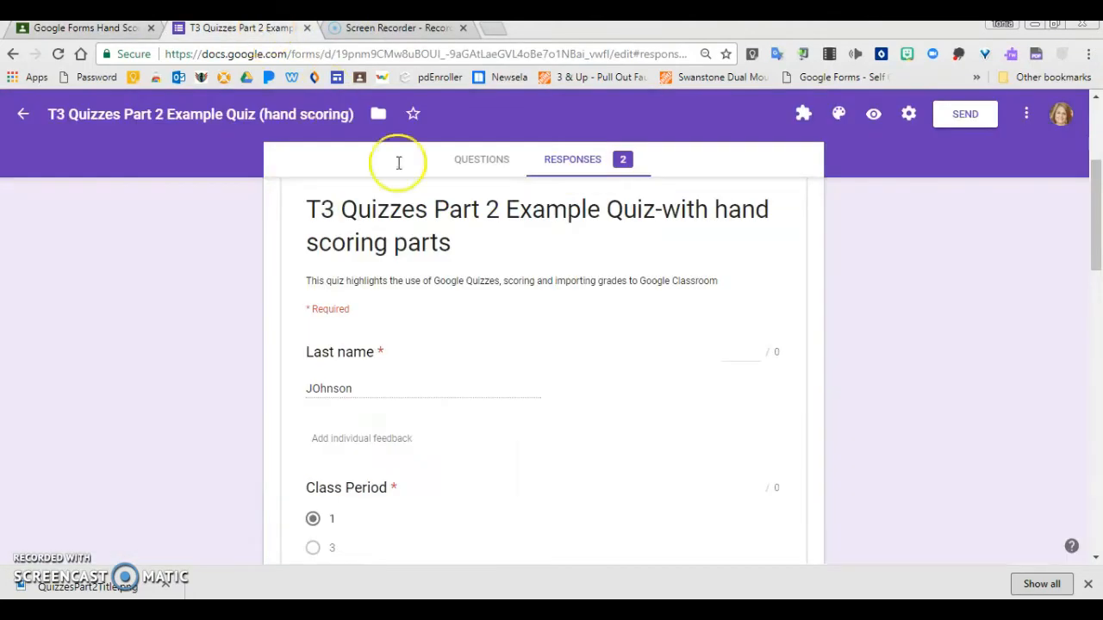
scroll(552, 414, "up", 5)
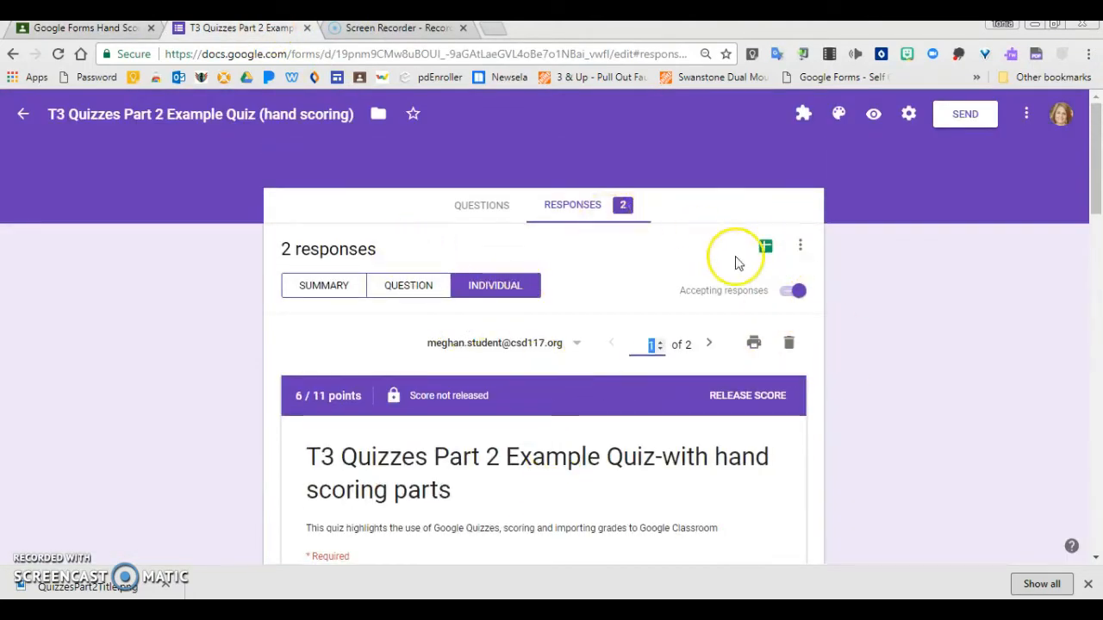
left_click(766, 248)
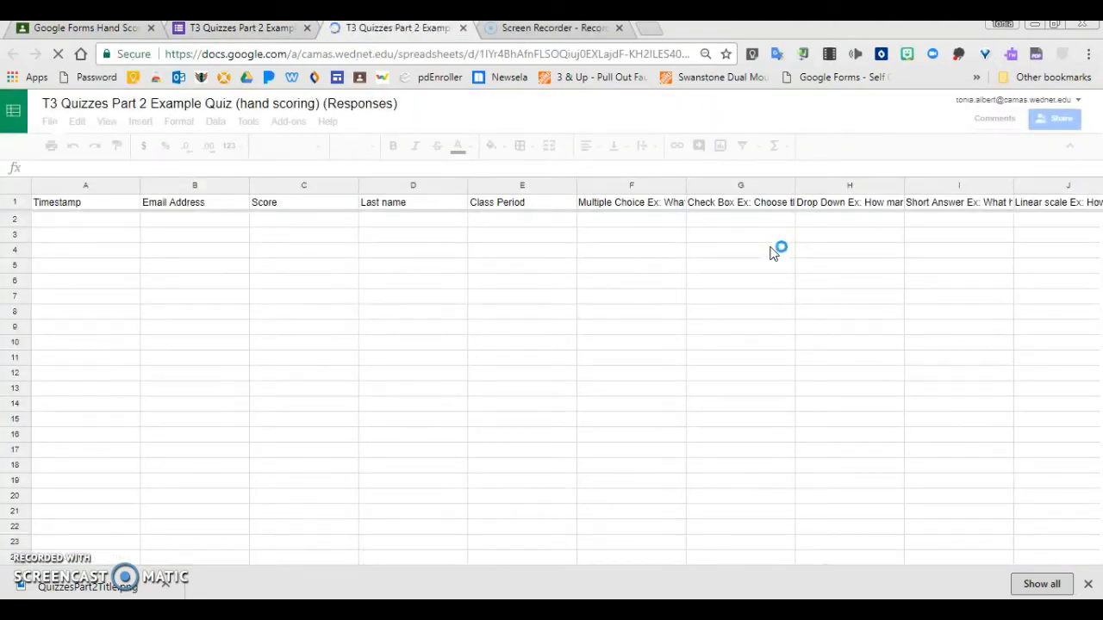
left_click(704, 272)
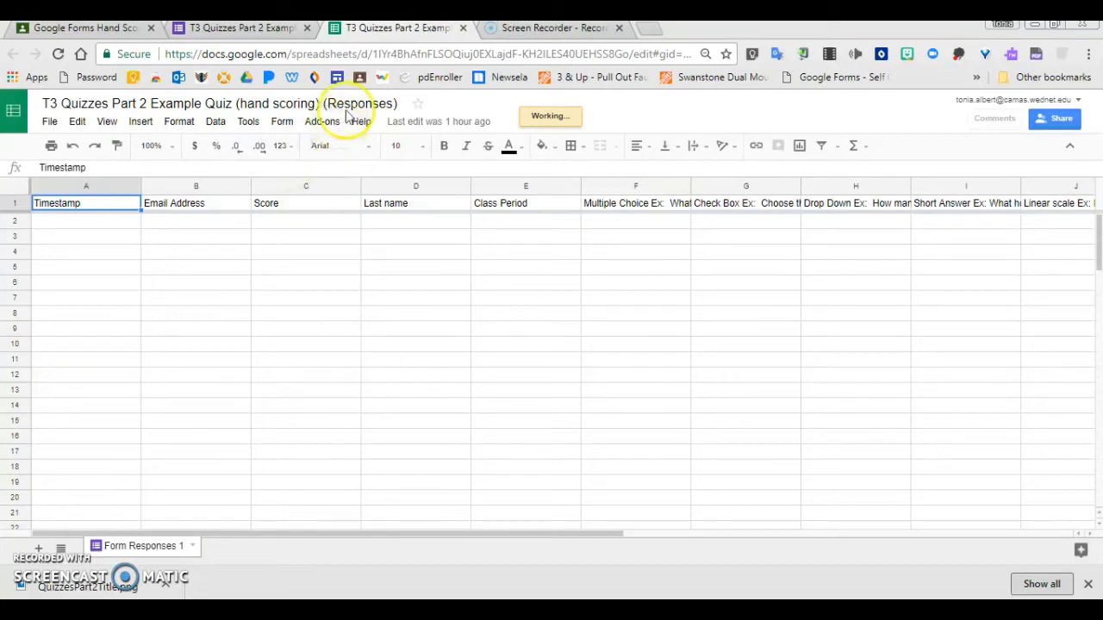
Switch back to Google Classroom, leave the hand scoring assignment and view the quiz assignments in the Google Testing class stream
left_click(267, 31)
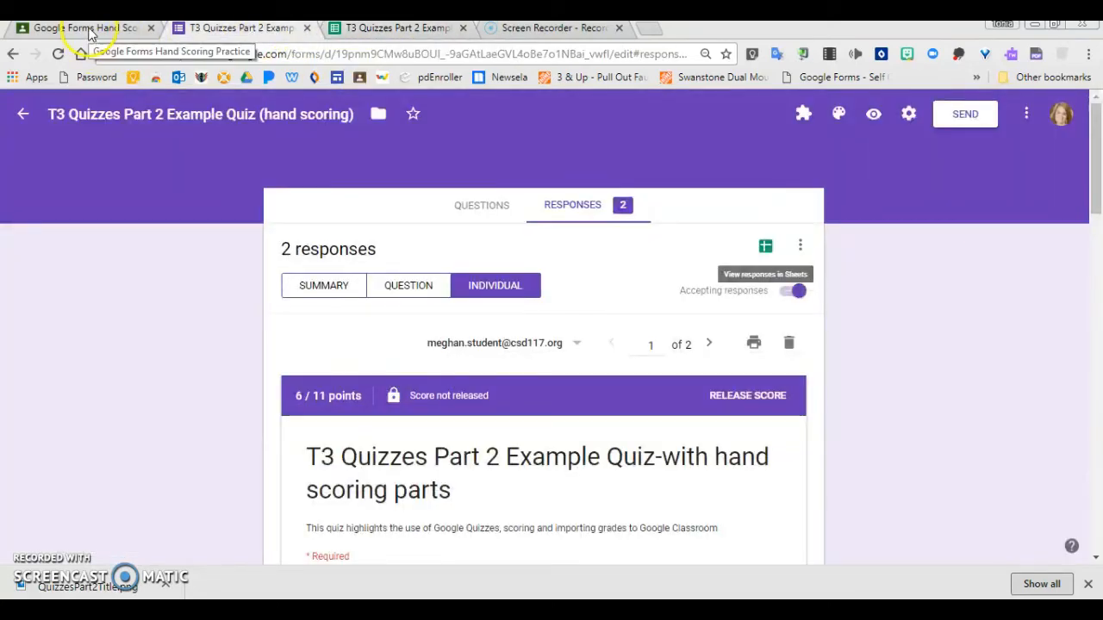
left_click(86, 29)
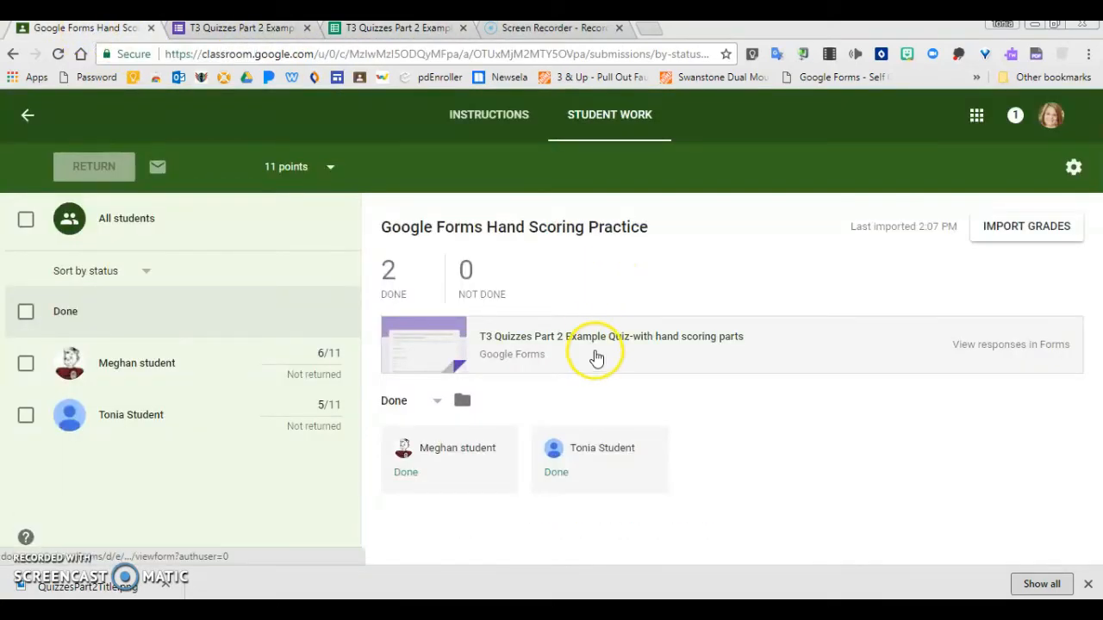
left_click(28, 116)
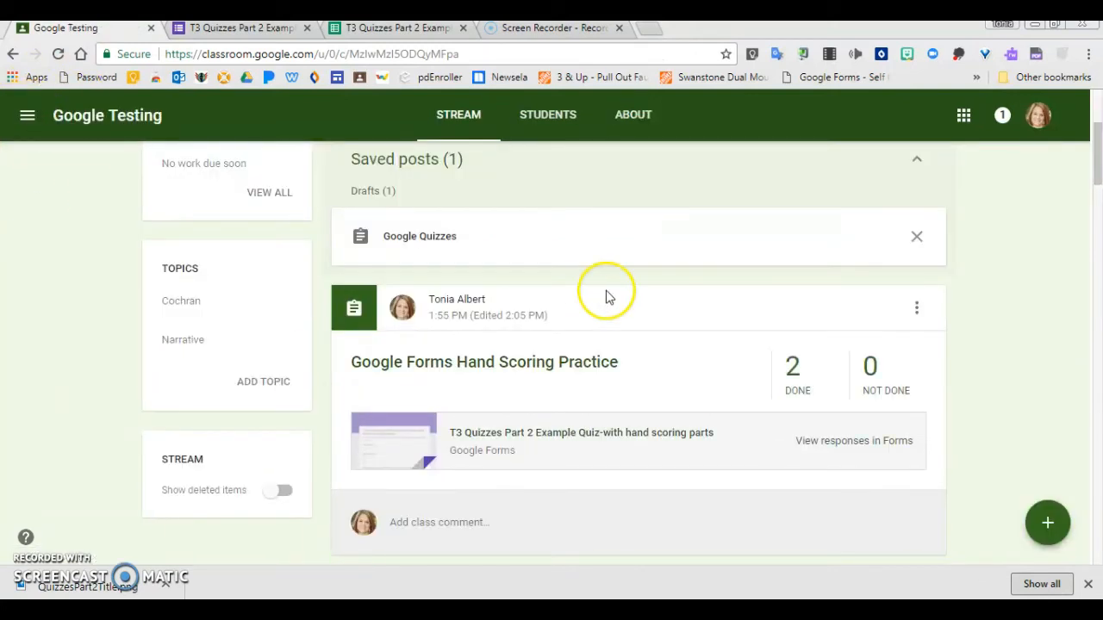
scroll(603, 297, "down", 1)
scroll(594, 316, "down", 1)
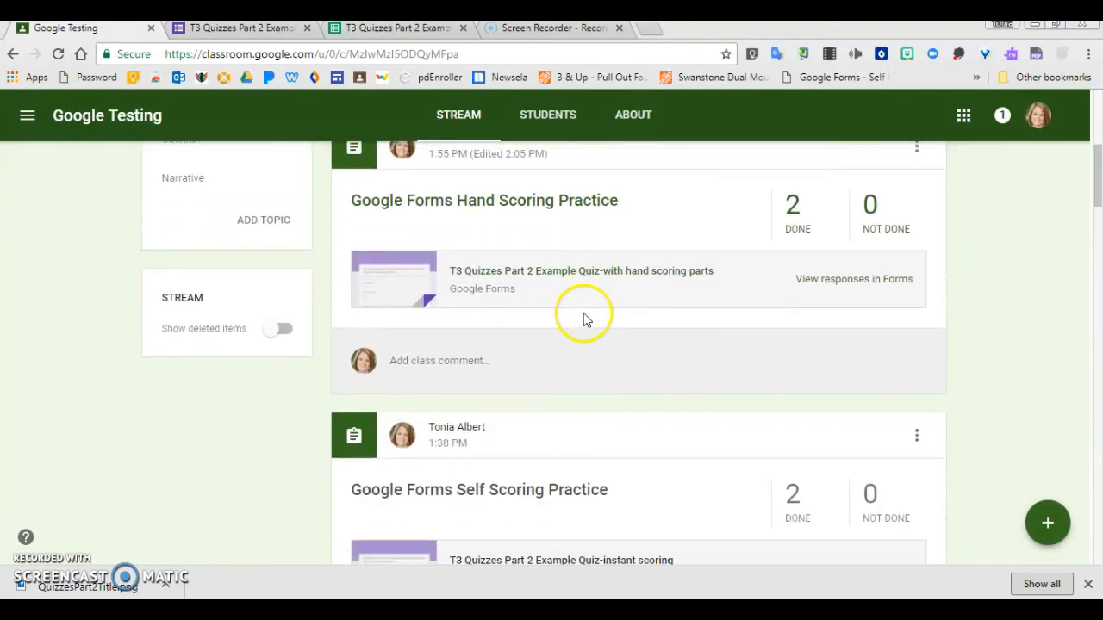